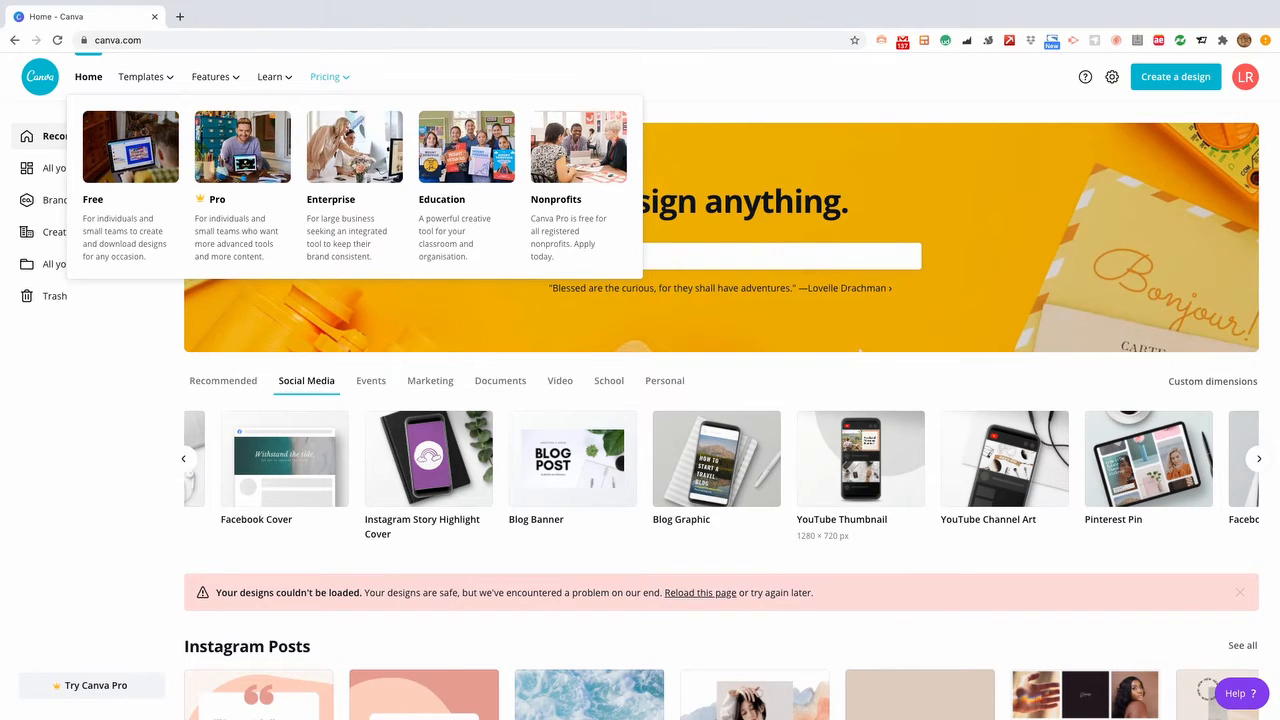
- Open the template library and go to its YouTube Thumbnails category
key(super+Left)
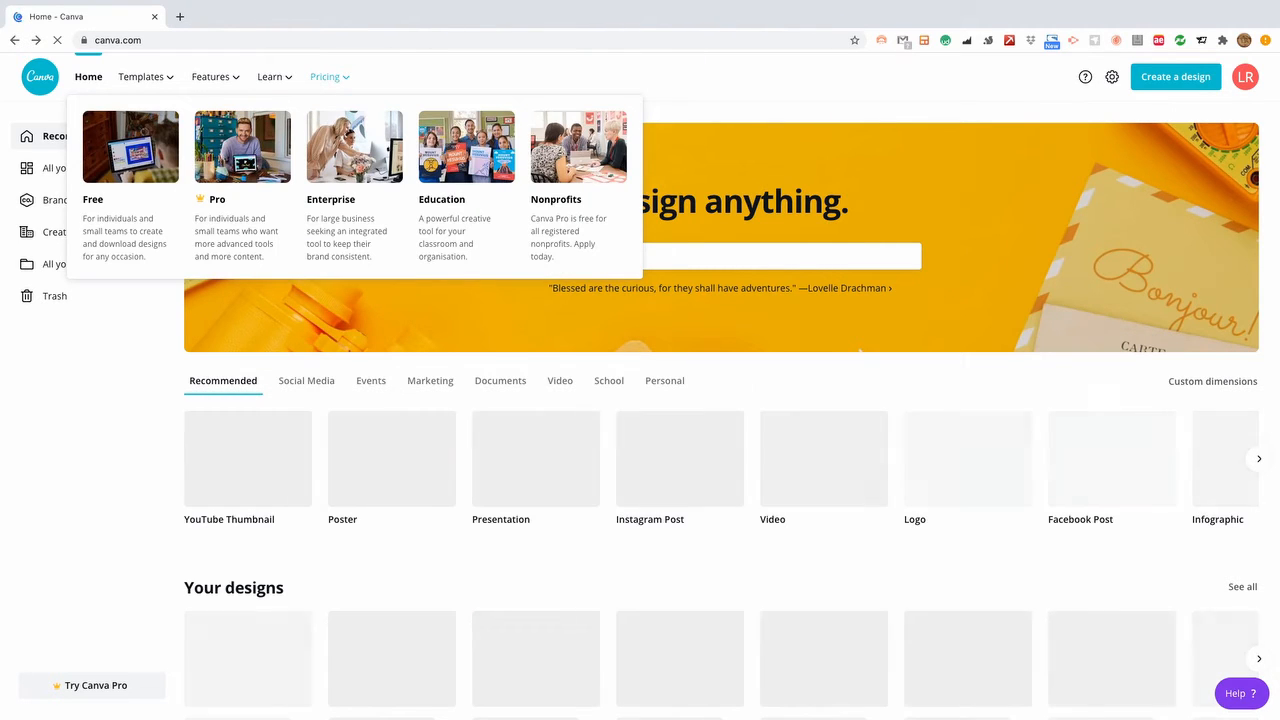
mouse_move(274, 77)
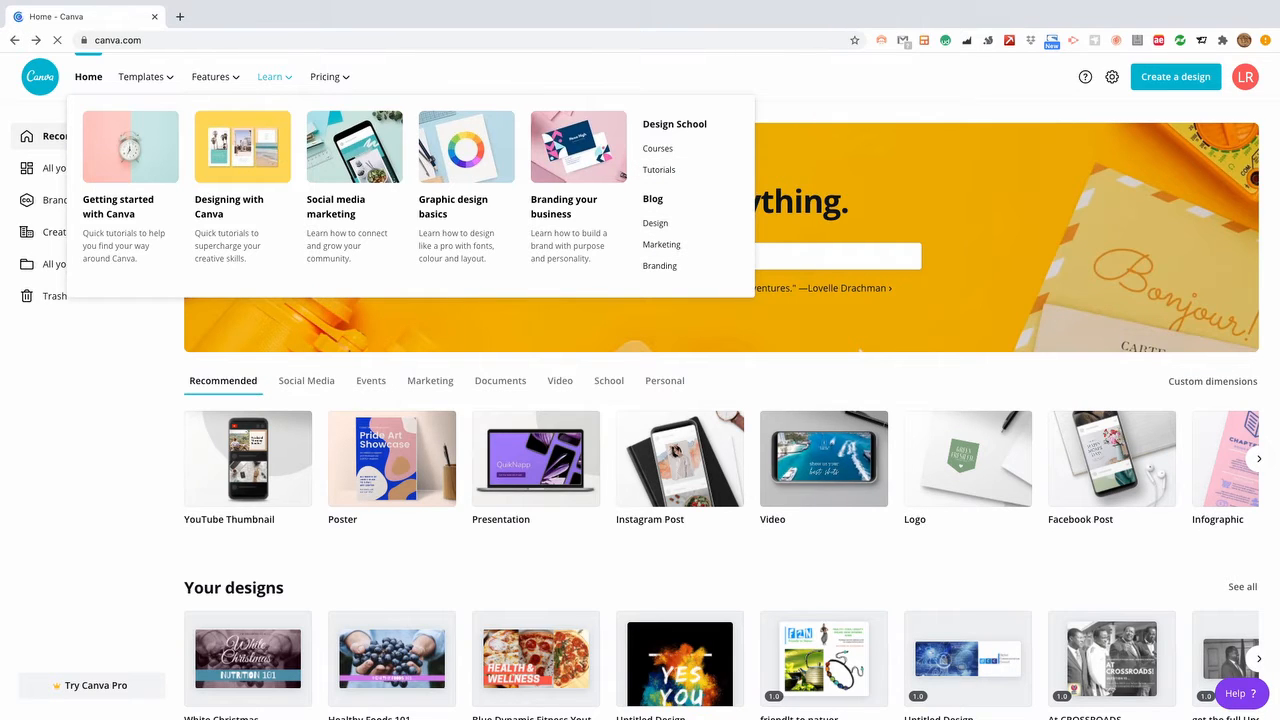
mouse_move(141, 76)
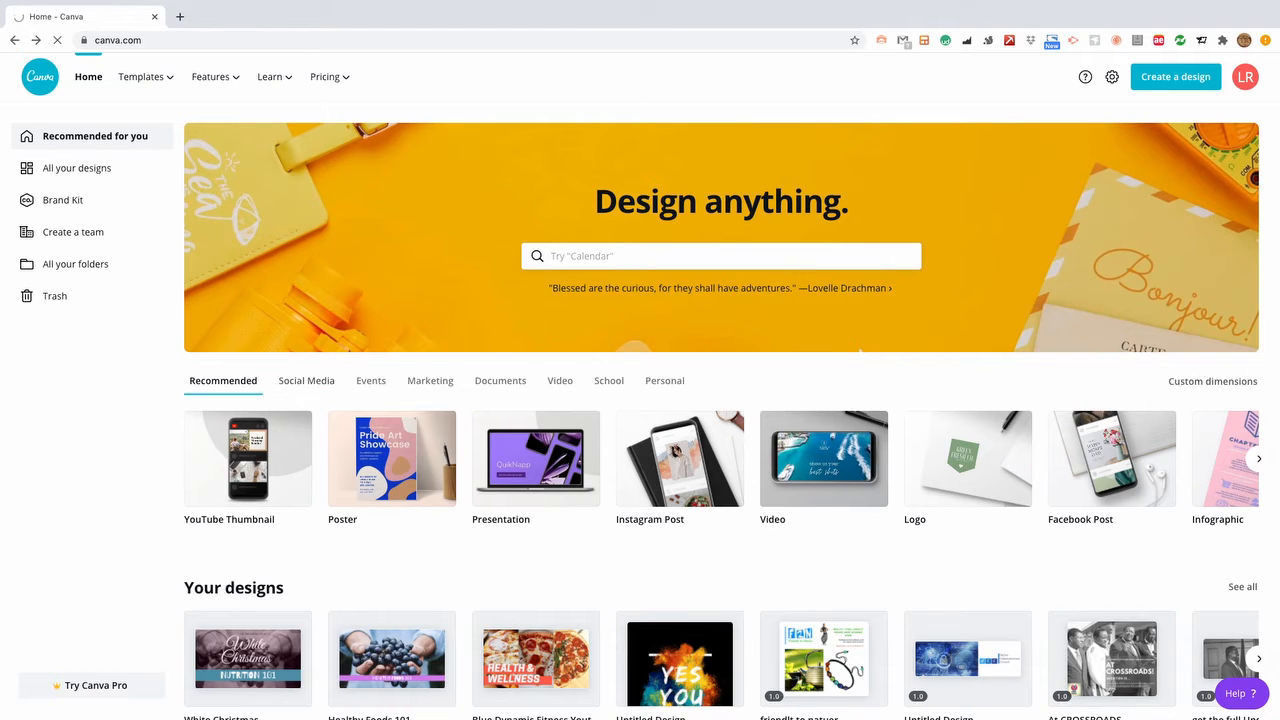
click(306, 381)
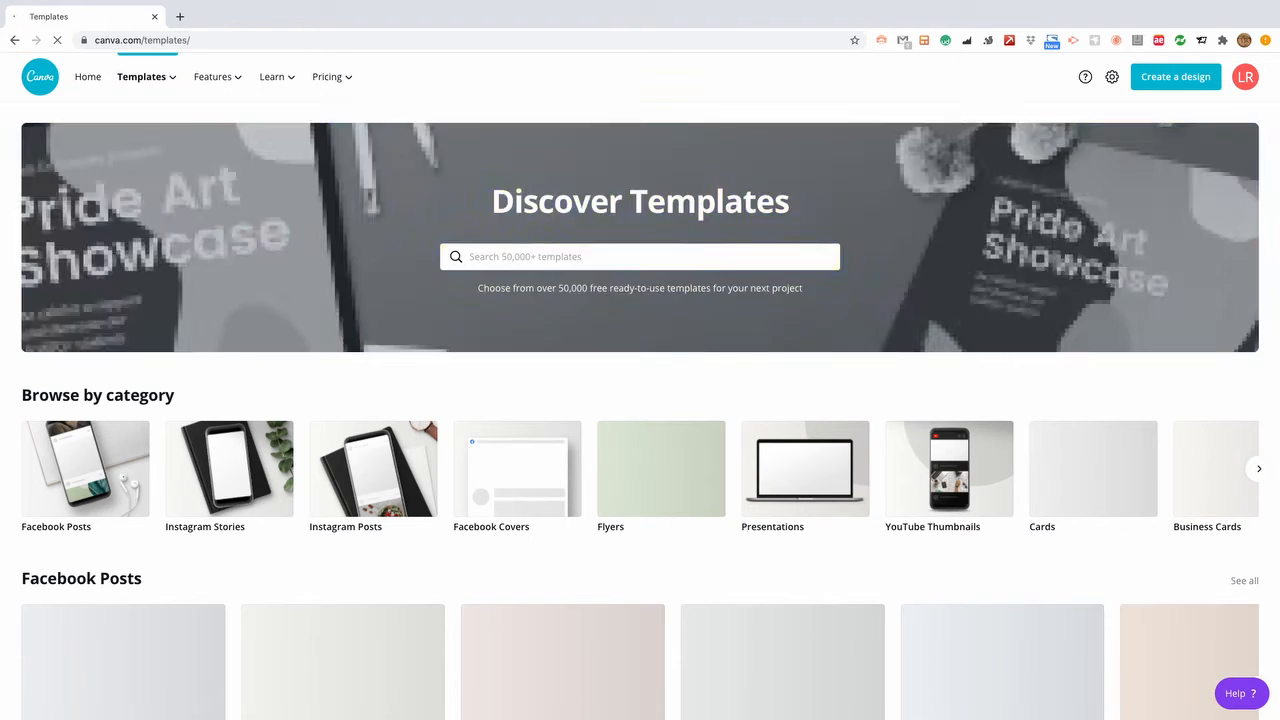
scroll(640, 412, down, 1)
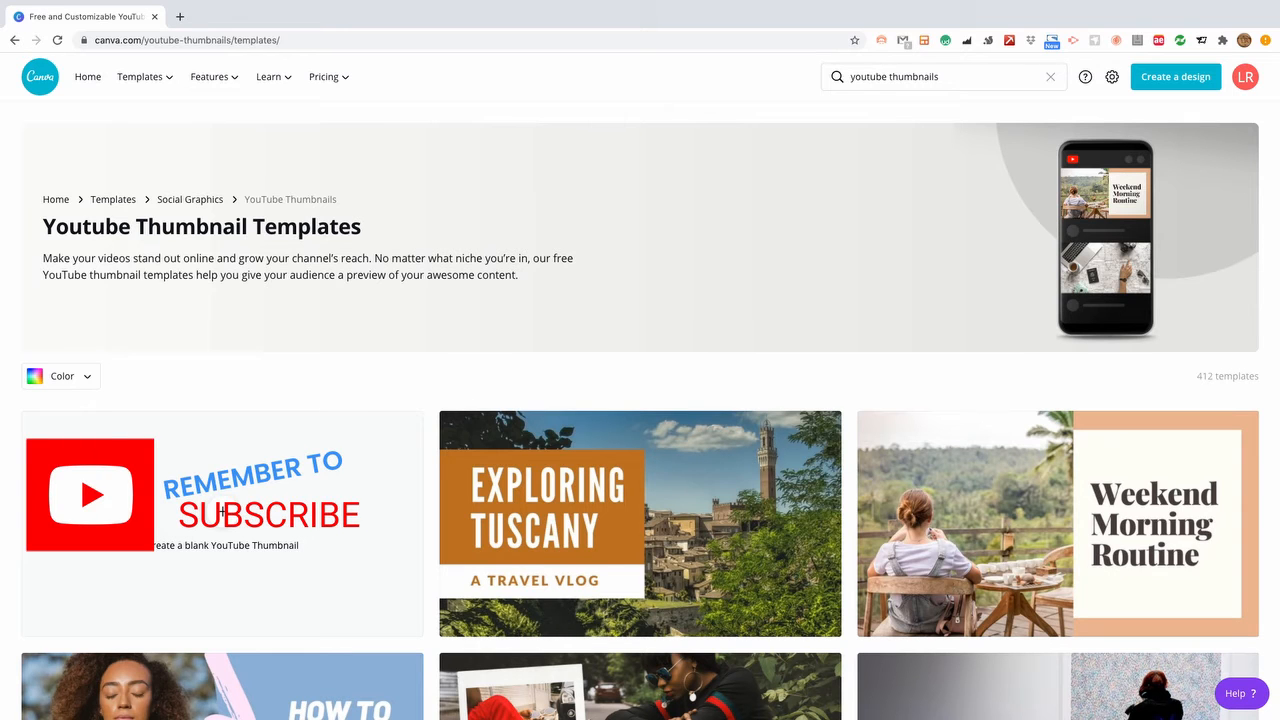
- Browse the YouTube thumbnail templates and open the "Exploring Tuscany" travel vlog template for editing
scroll(640, 409, down, 3)
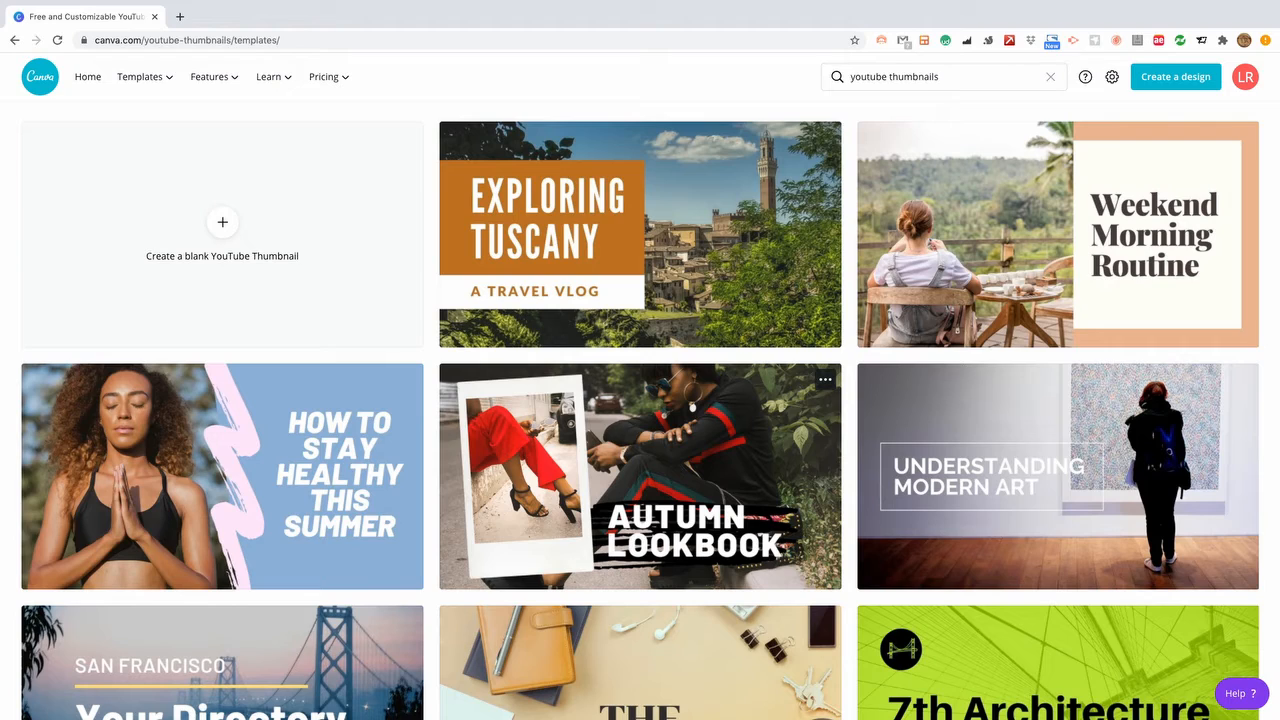
scroll(640, 450, down, 5)
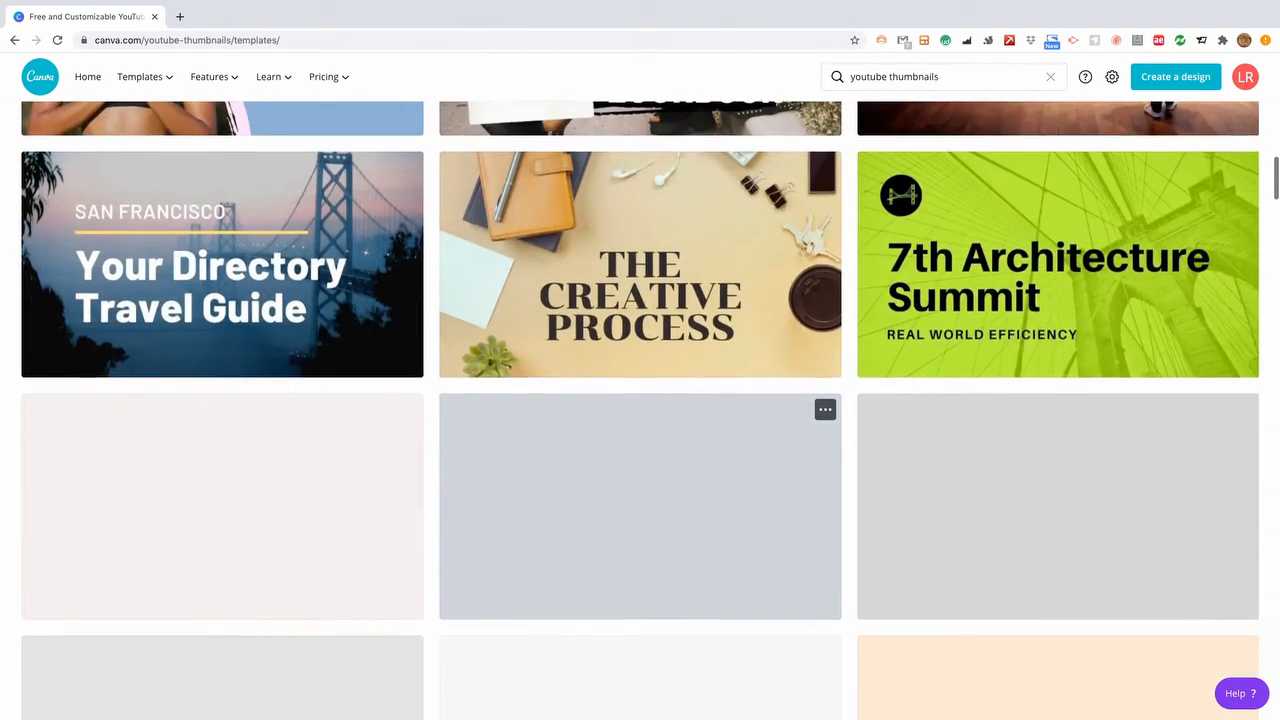
scroll(640, 430, up, 4)
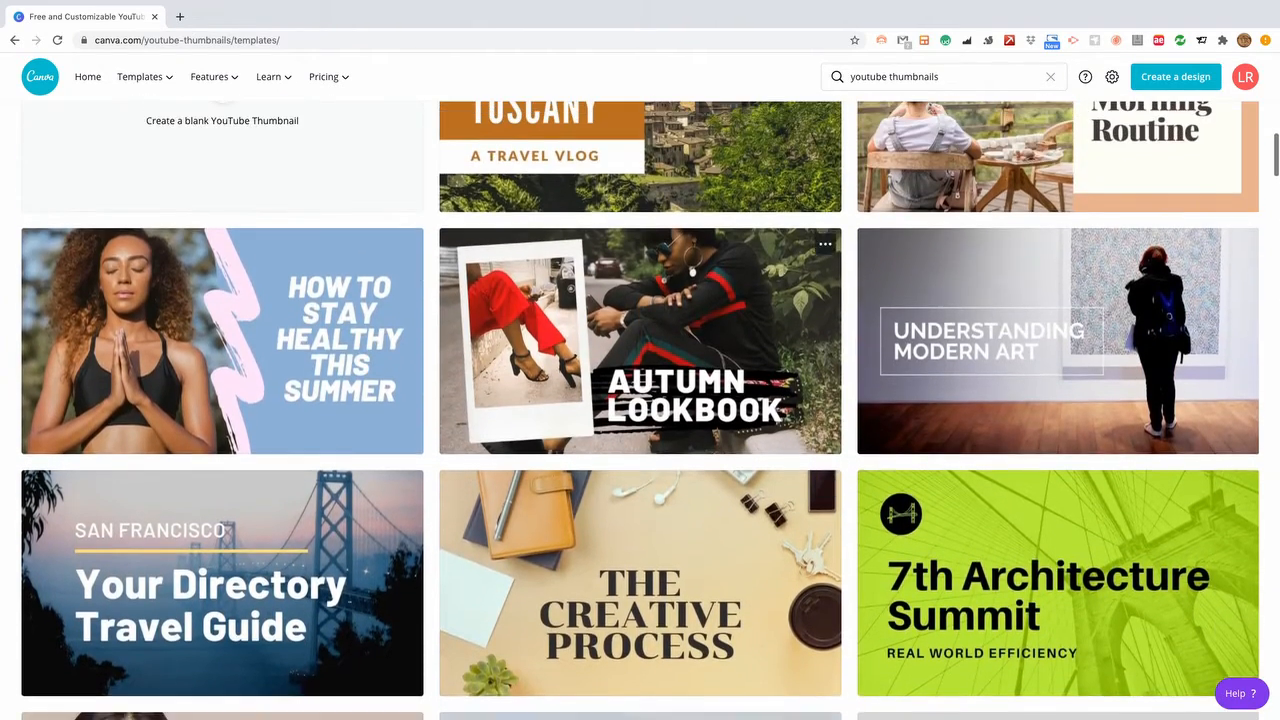
scroll(640, 400, up, 2)
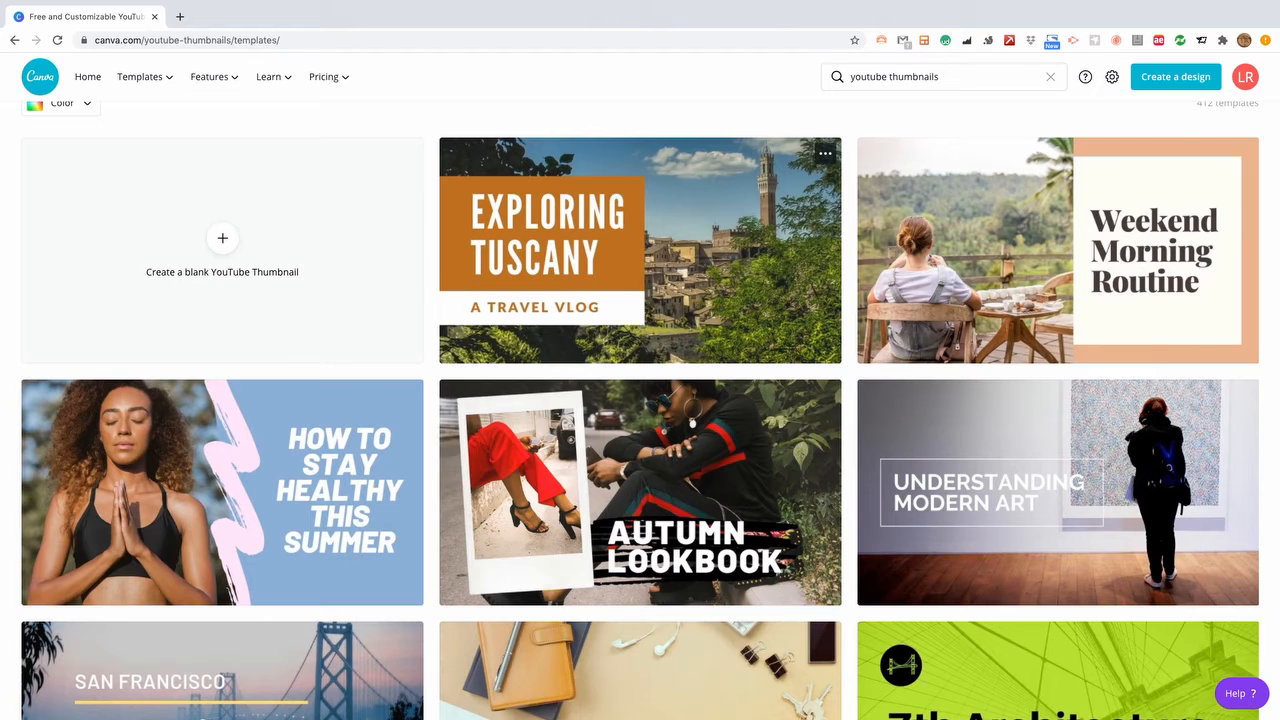
scroll(640, 400, up, 3)
click(640, 523)
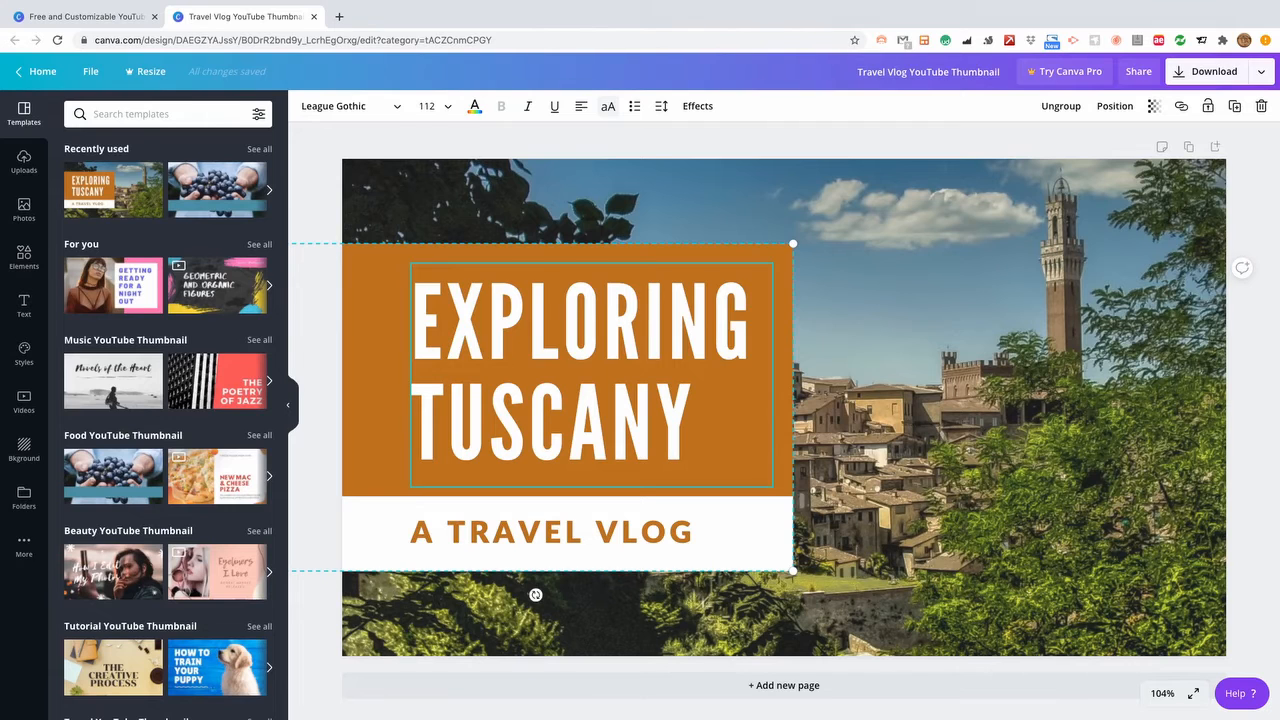
- Recolor the orange rectangle behind the "Exploring Tuscany" title to the light green default color
click(376, 370)
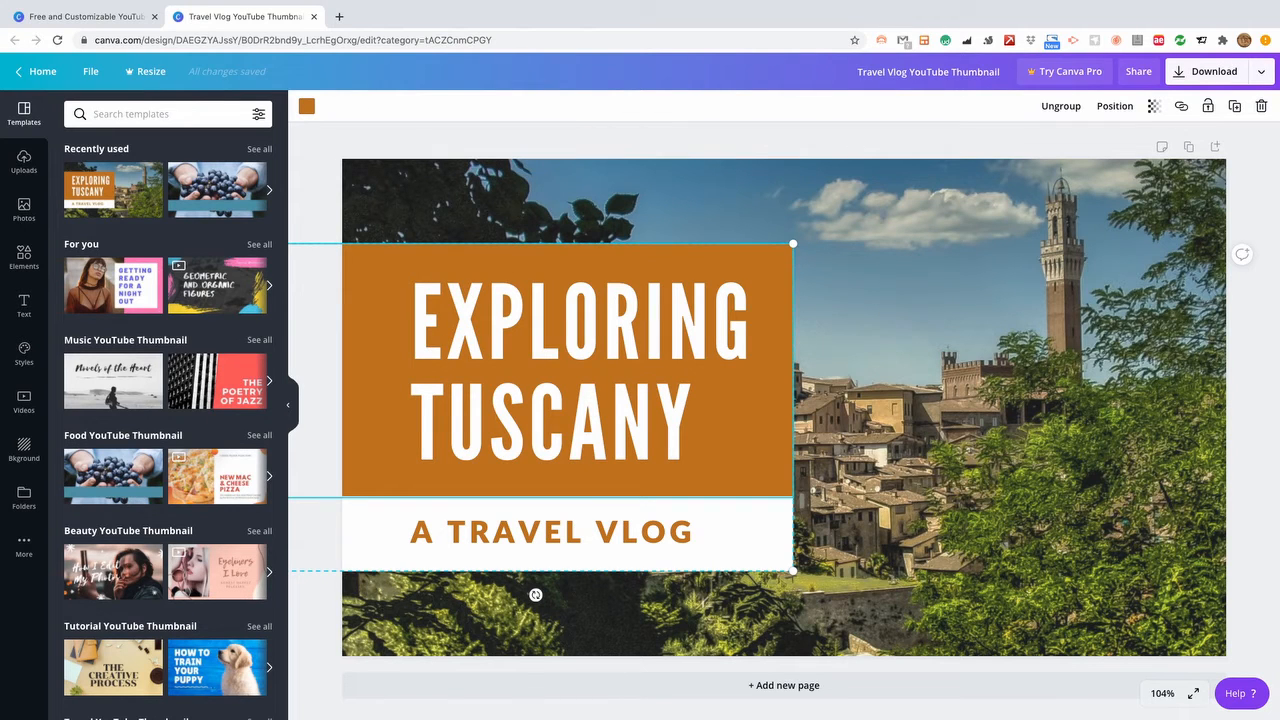
click(306, 106)
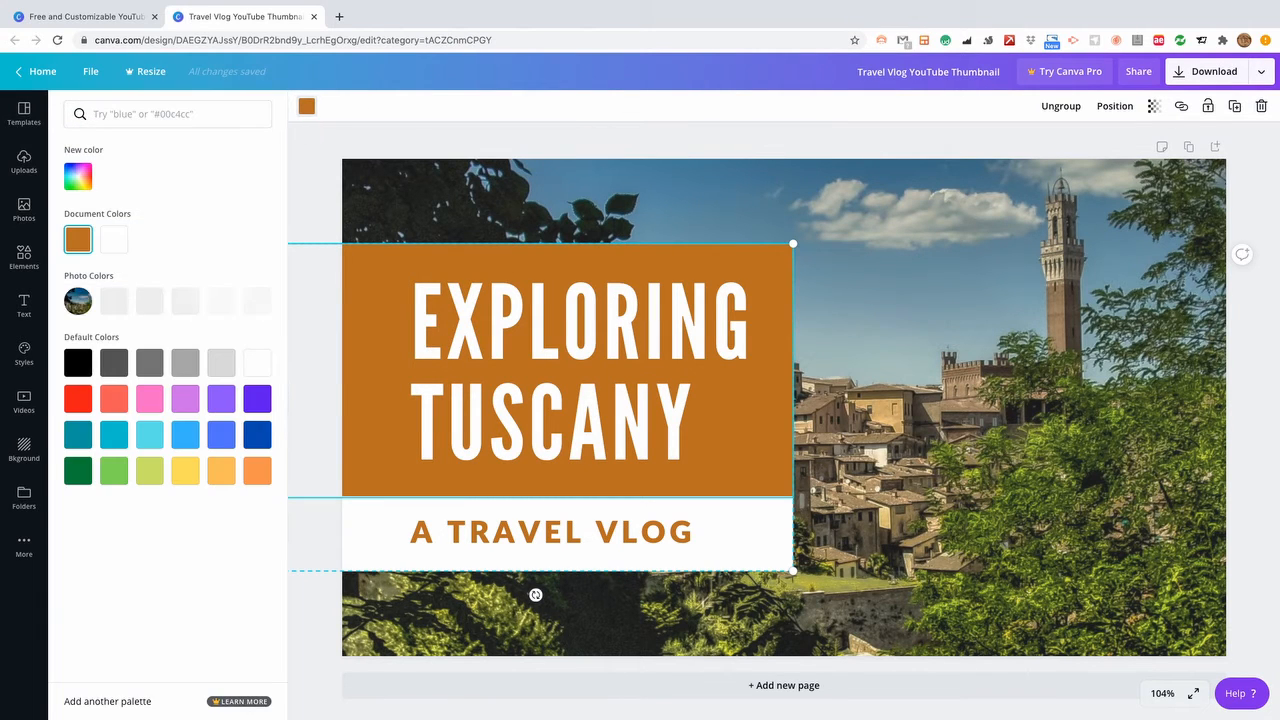
click(113, 470)
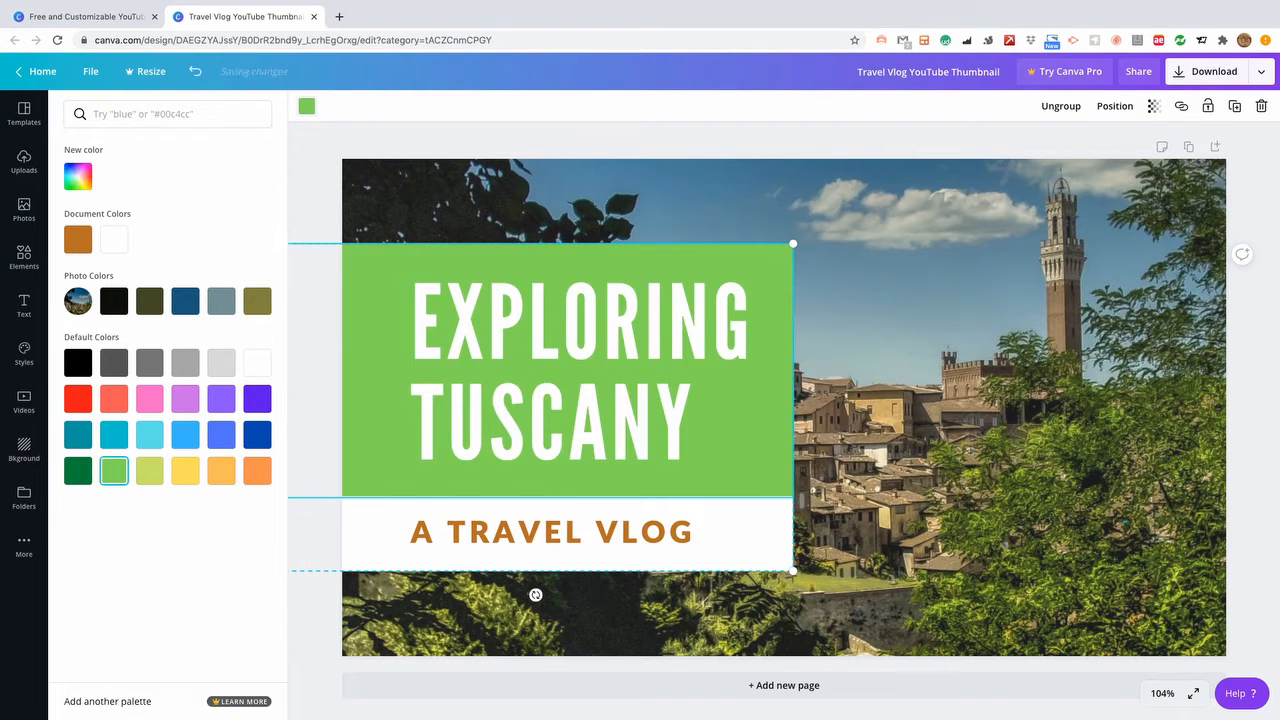
click(579, 371)
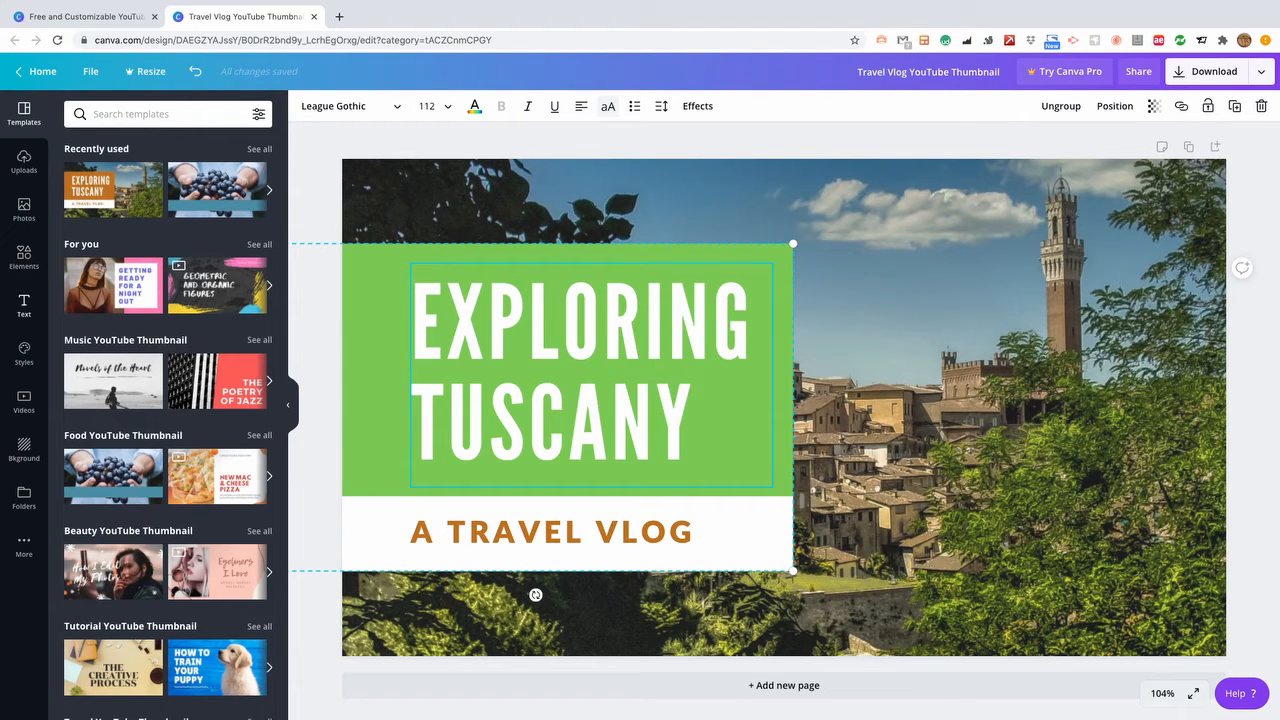
- Add the "Graphic Design for Beginners" font combination and place it over the photo beside the green title block
click(24, 306)
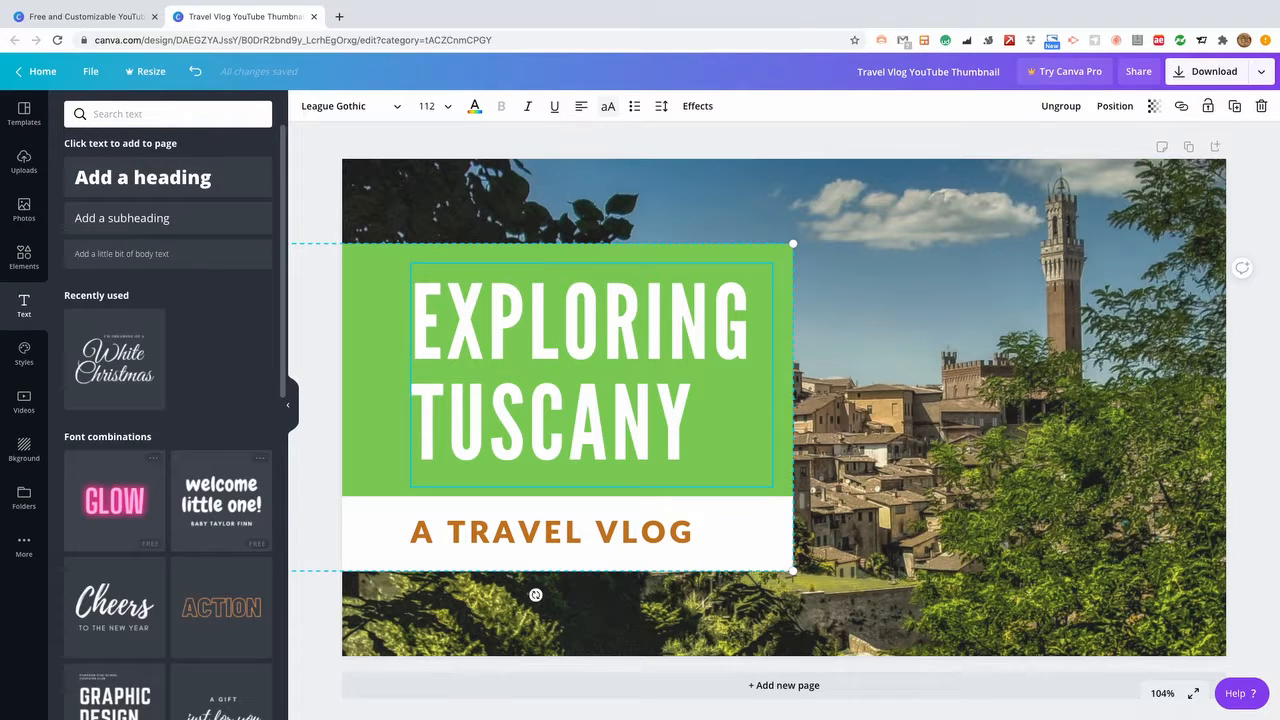
scroll(168, 420, down, 3)
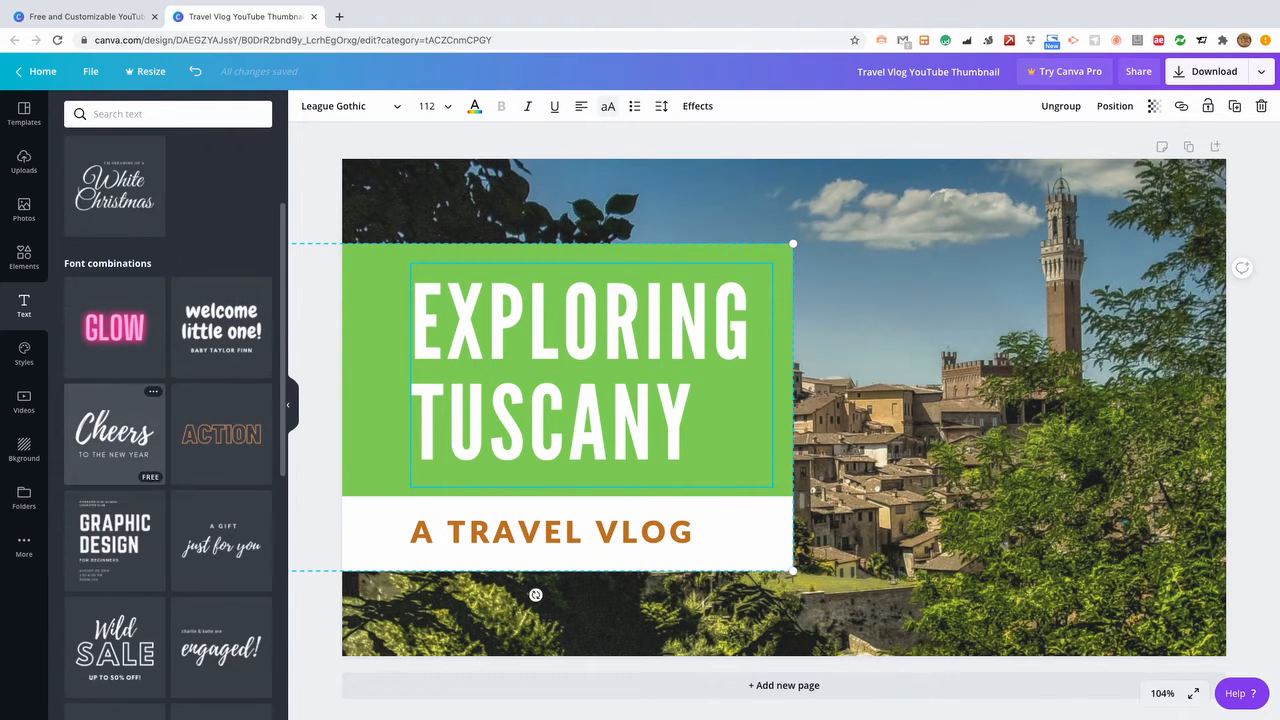
click(115, 540)
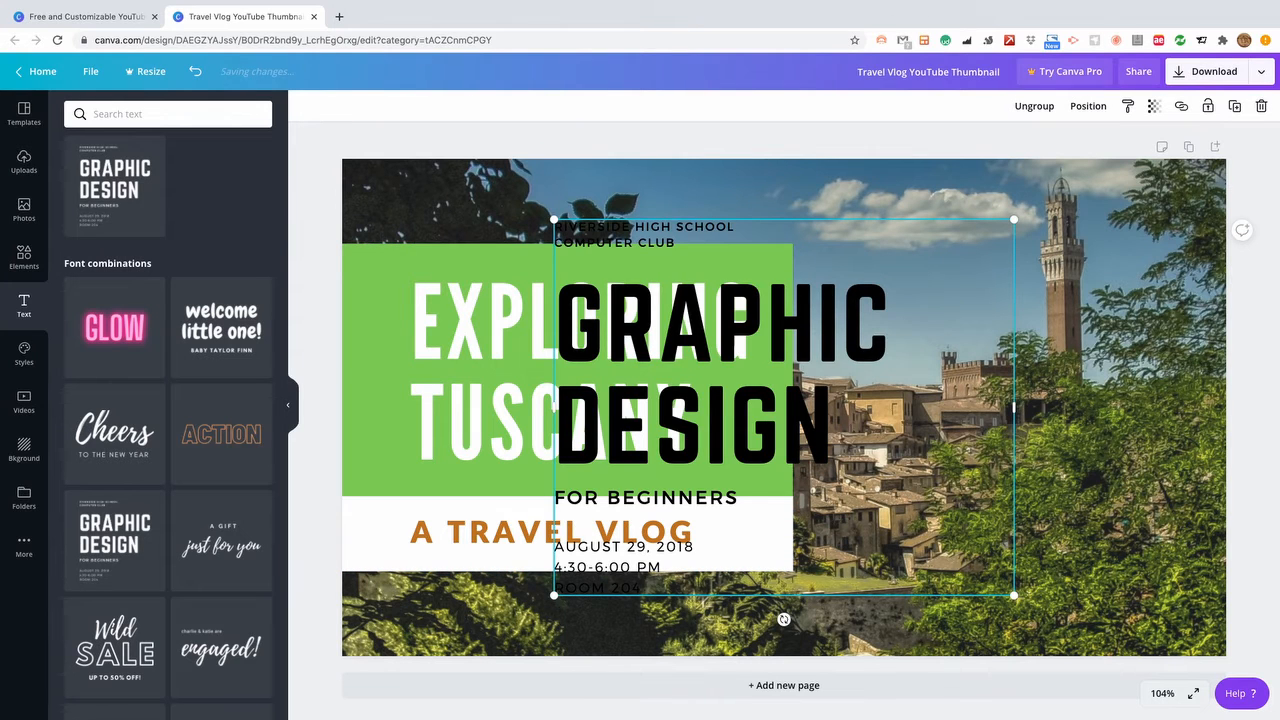
drag(783, 619, 1058, 624)
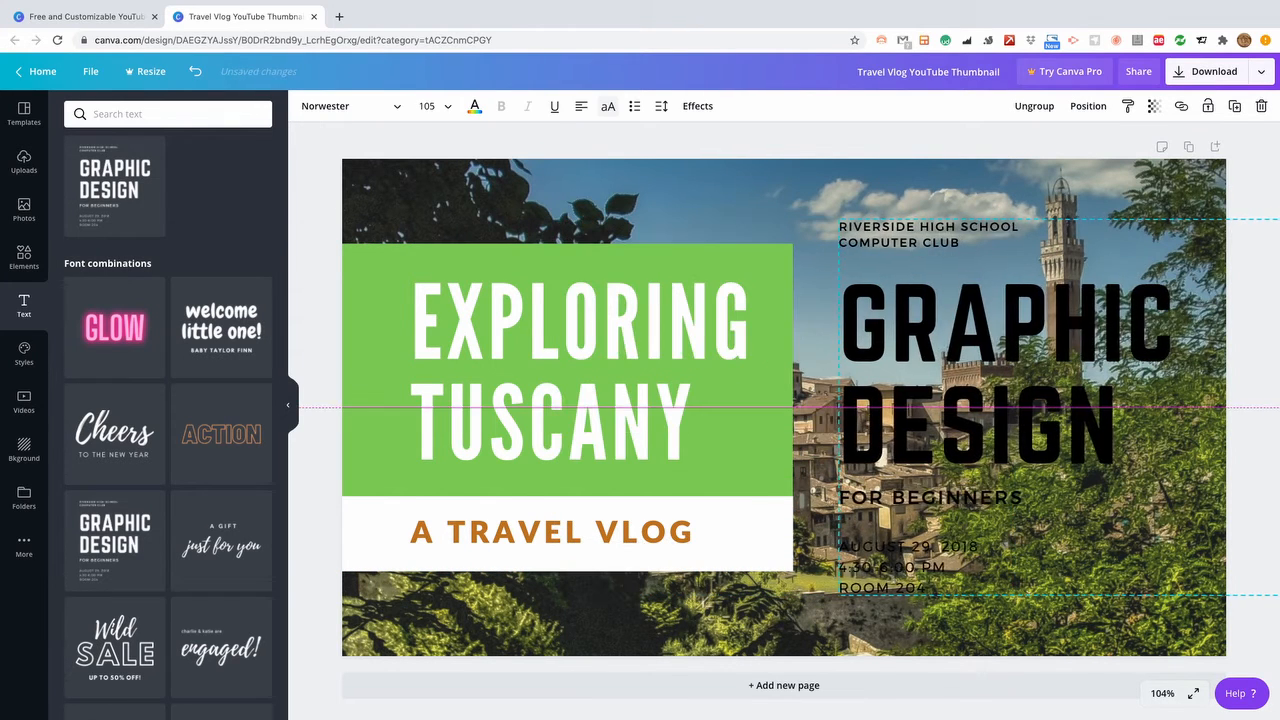
drag(1058, 383, 1055, 384)
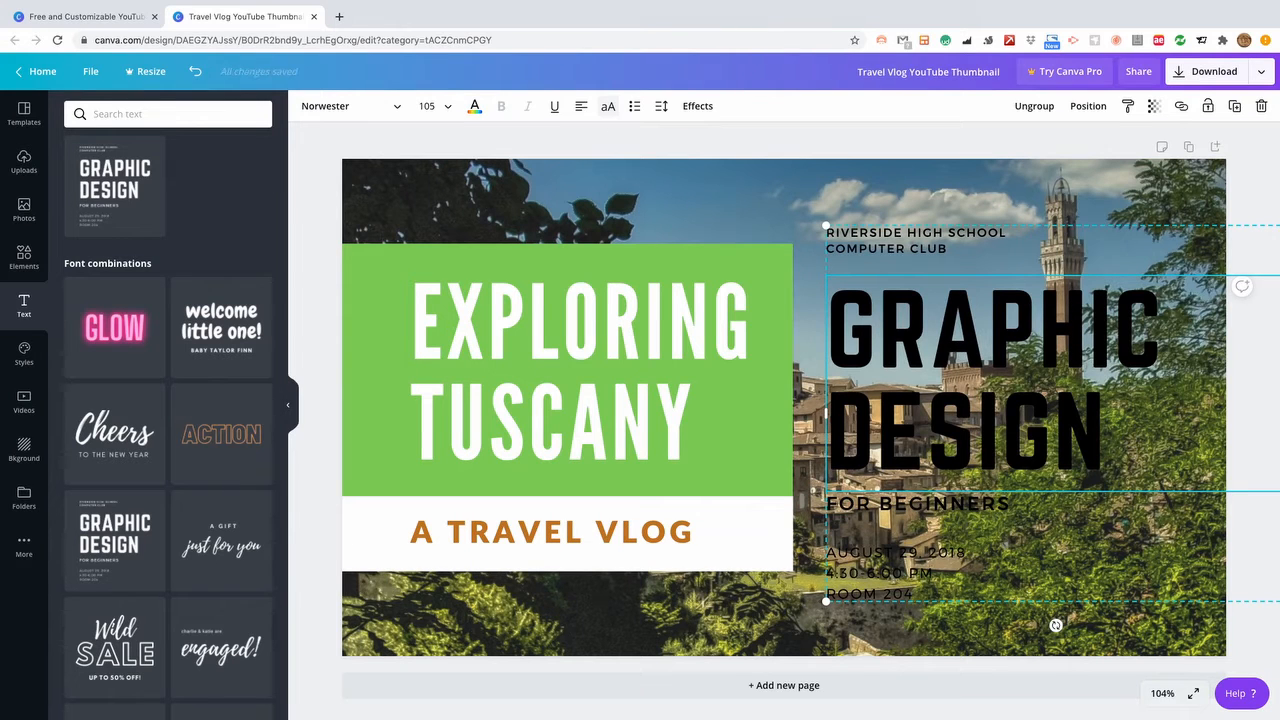
- Replace the "GRAPHIC DESIGN" heading in the added text group with "LOVE FOR TRAVEL"
double_click(965, 432)
key(BackSpace)
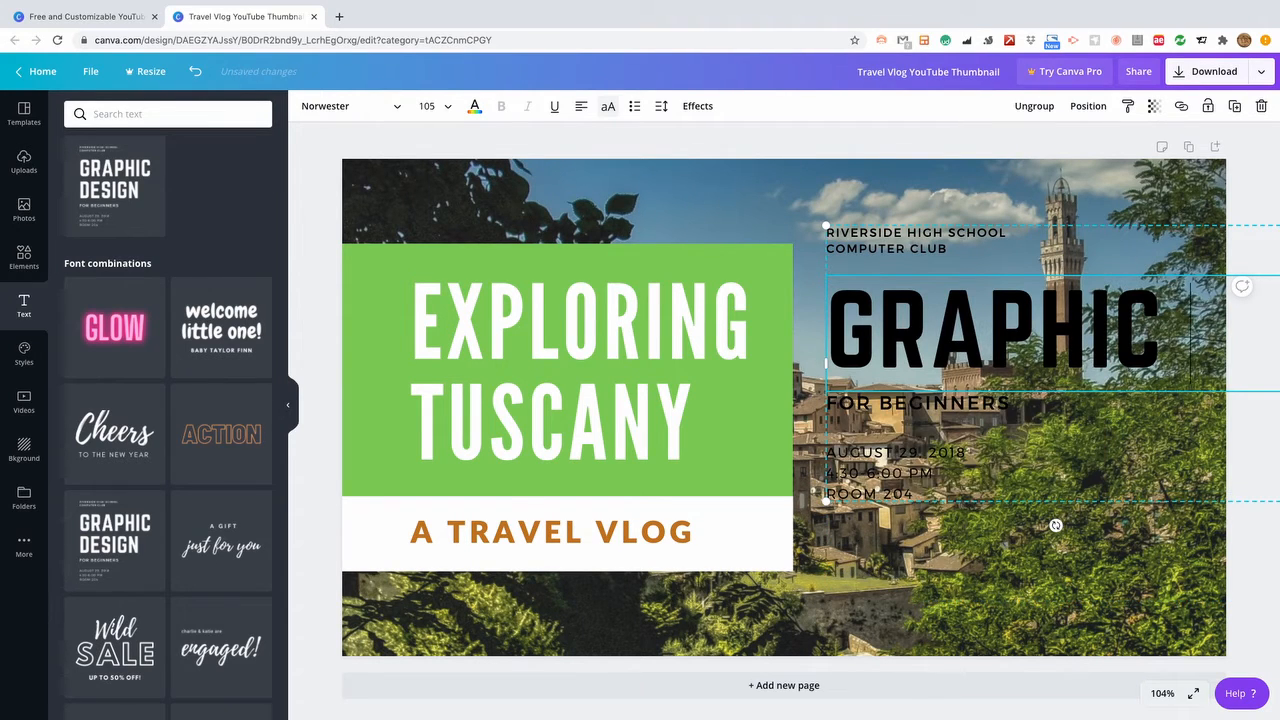
double_click(1089, 333)
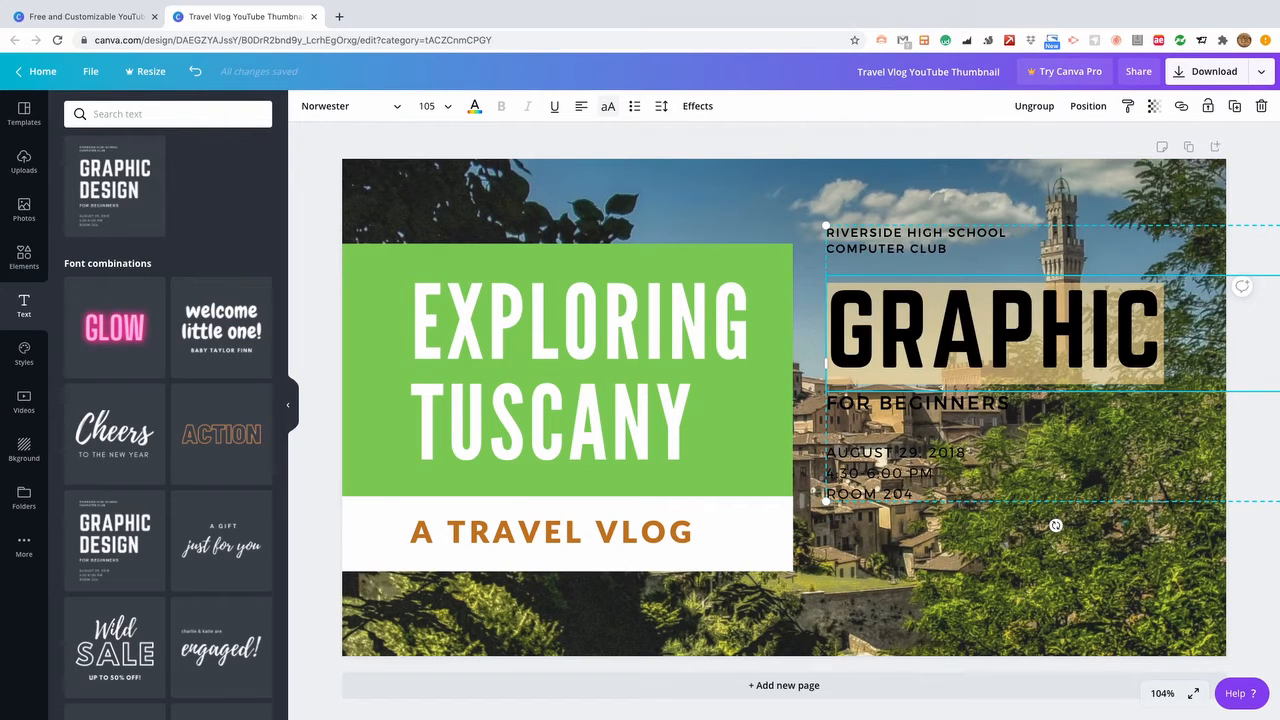
text(LO)
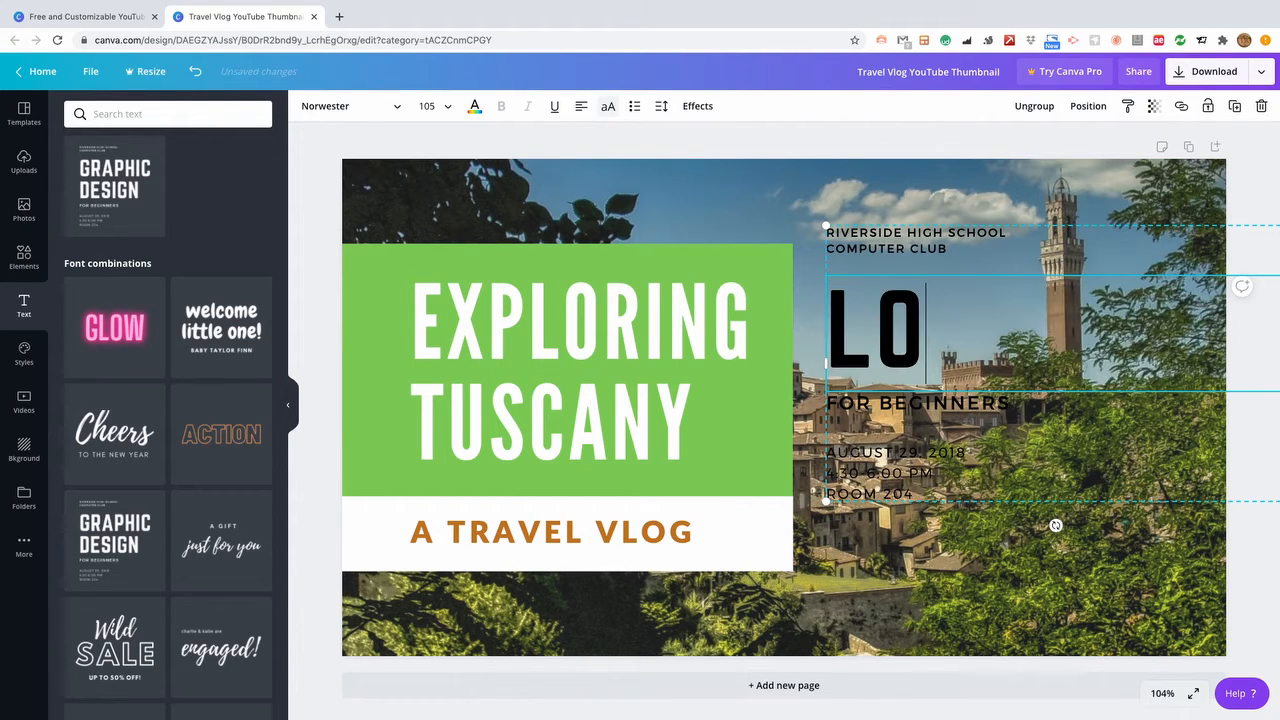
text(VE FO)
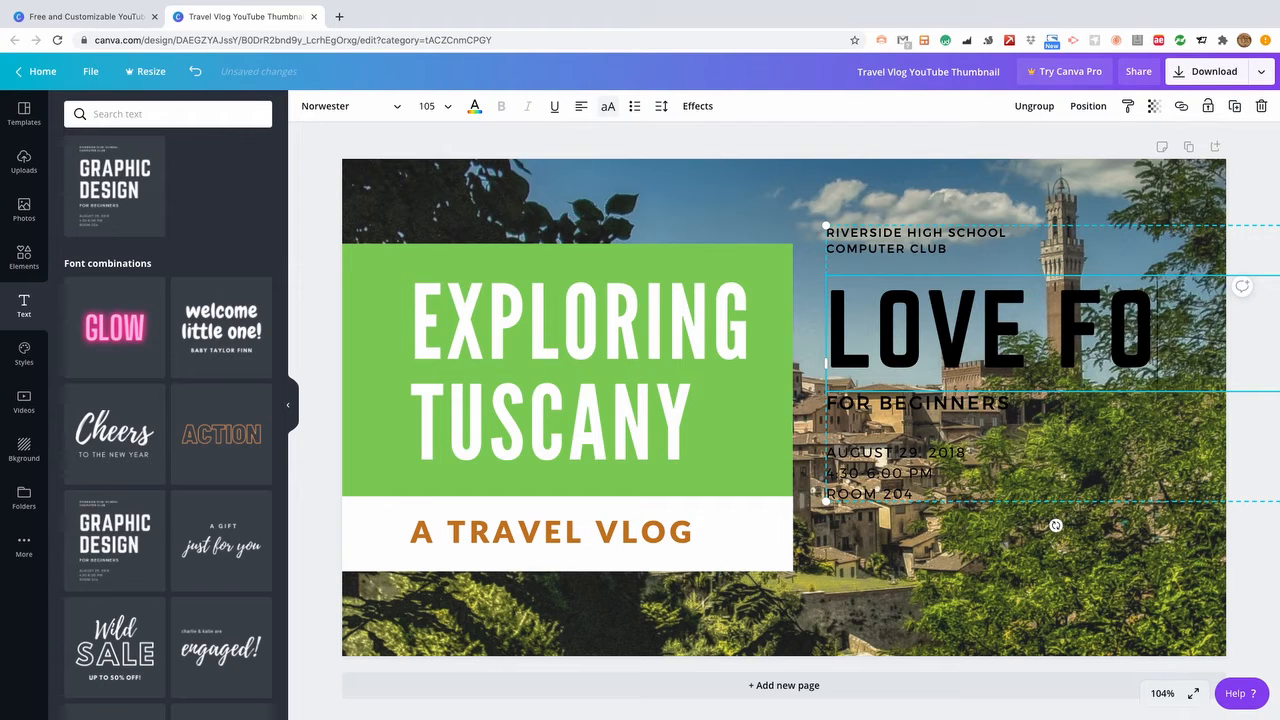
text(R )
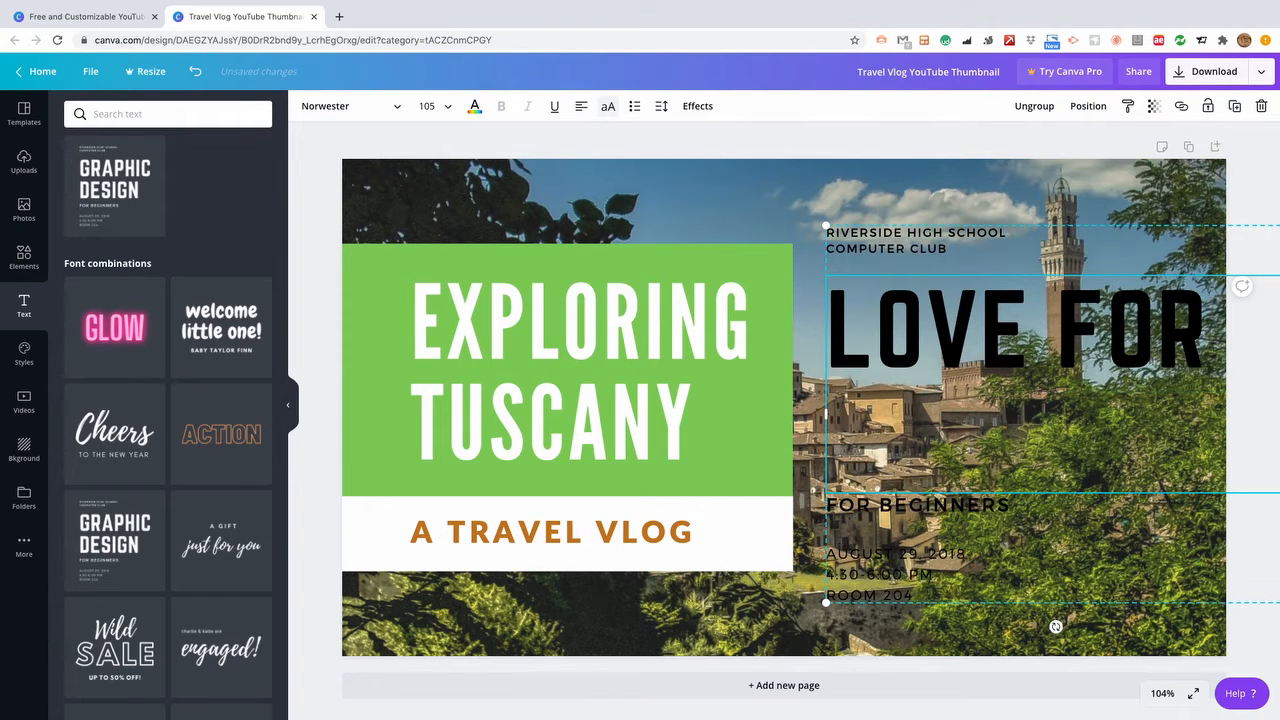
text(TRAV)
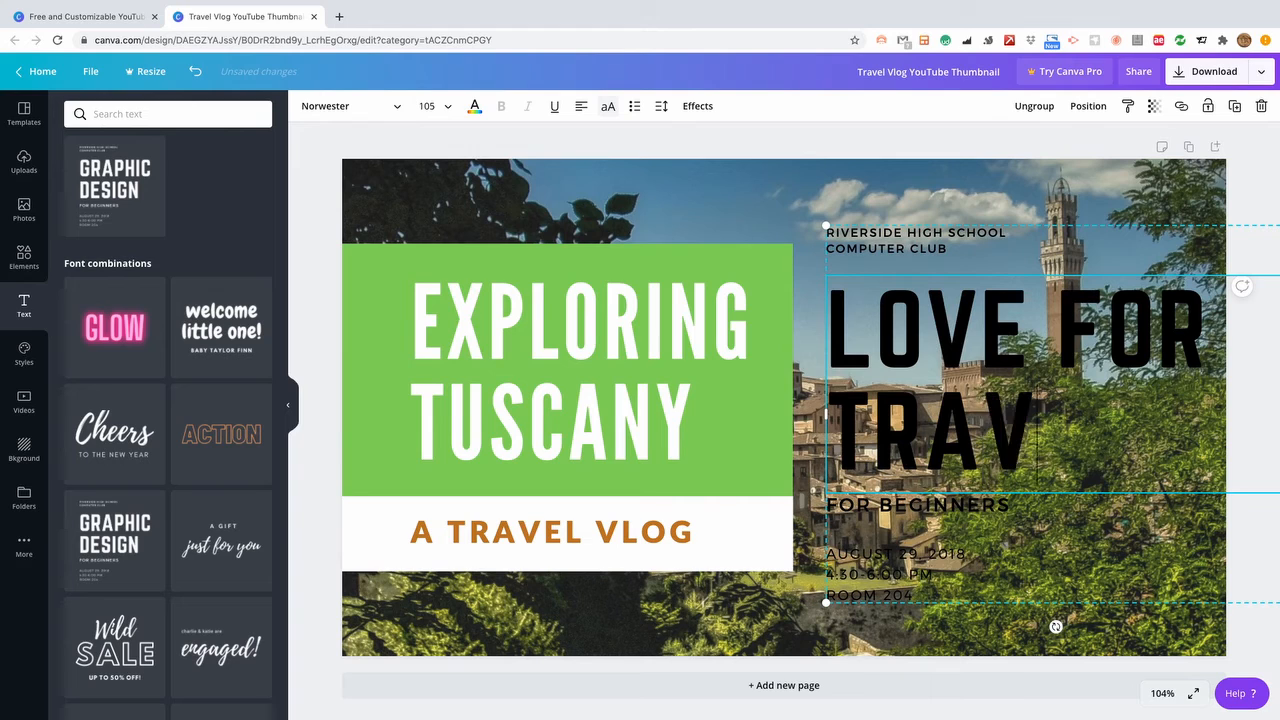
text(EL)
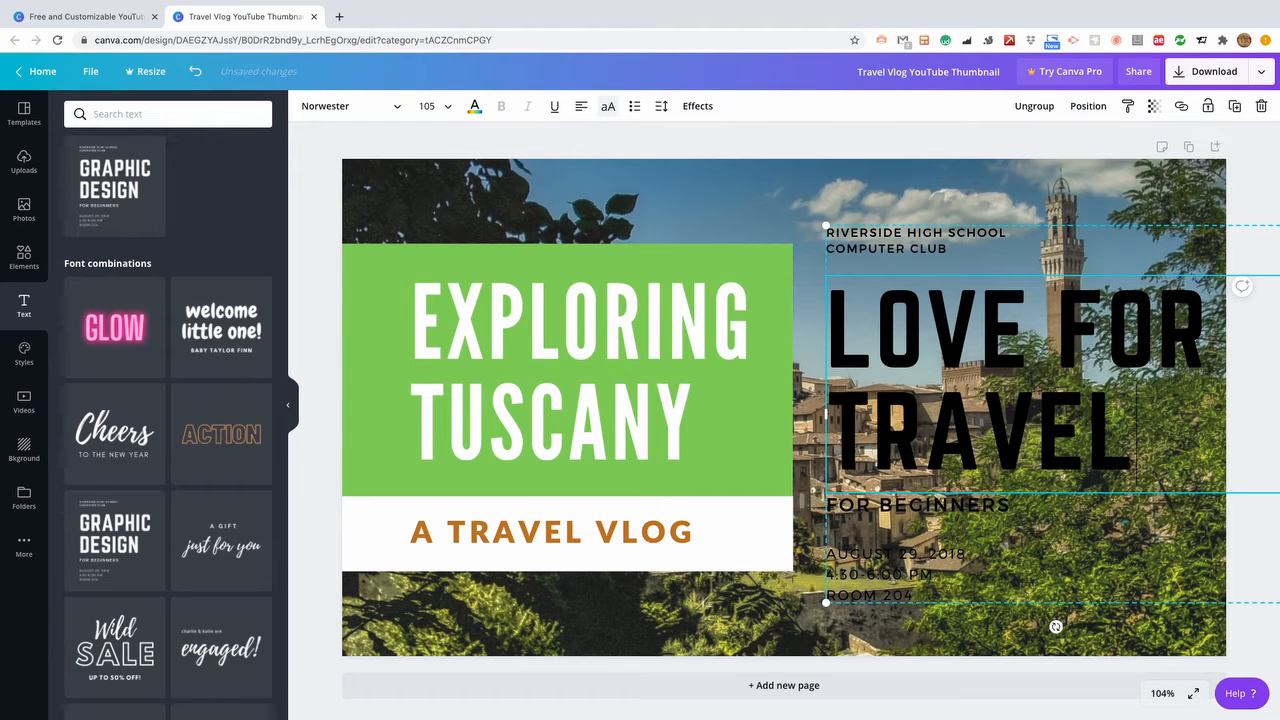
- Change the color of the whole "LOVE FOR TRAVEL" heading to the white document color
double_click(978, 432)
drag(1134, 434, 828, 333)
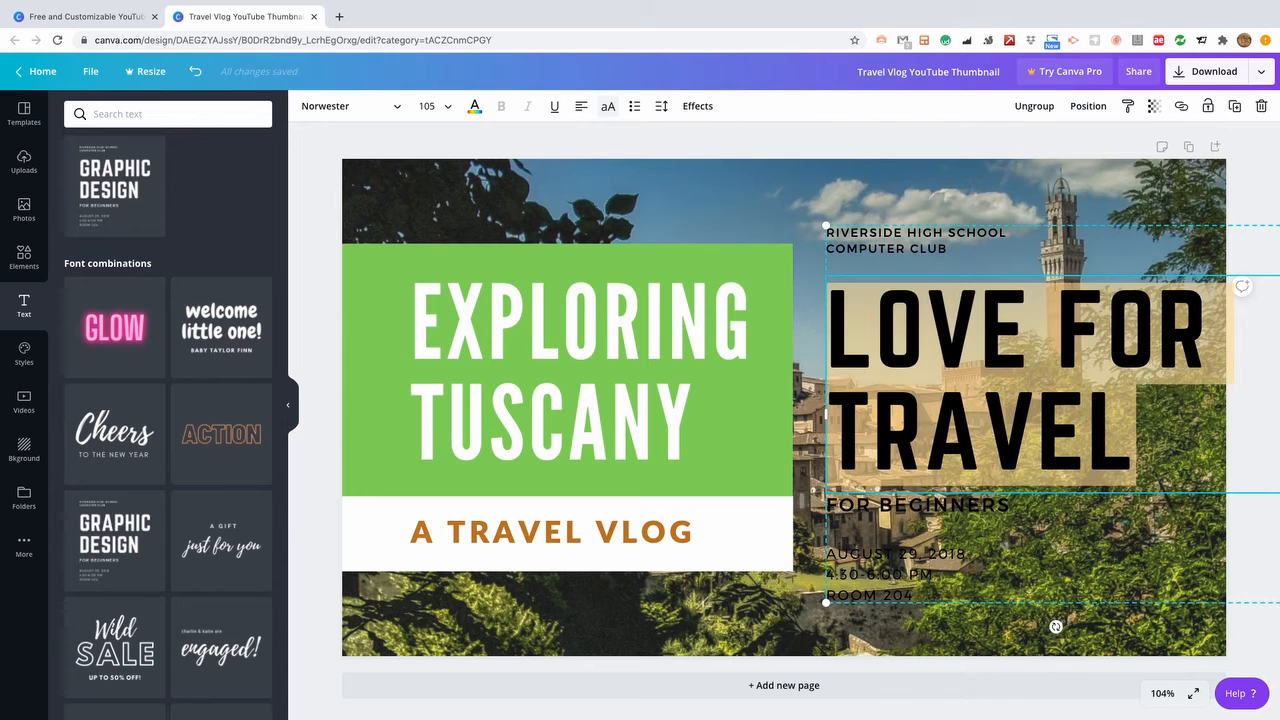
click(475, 106)
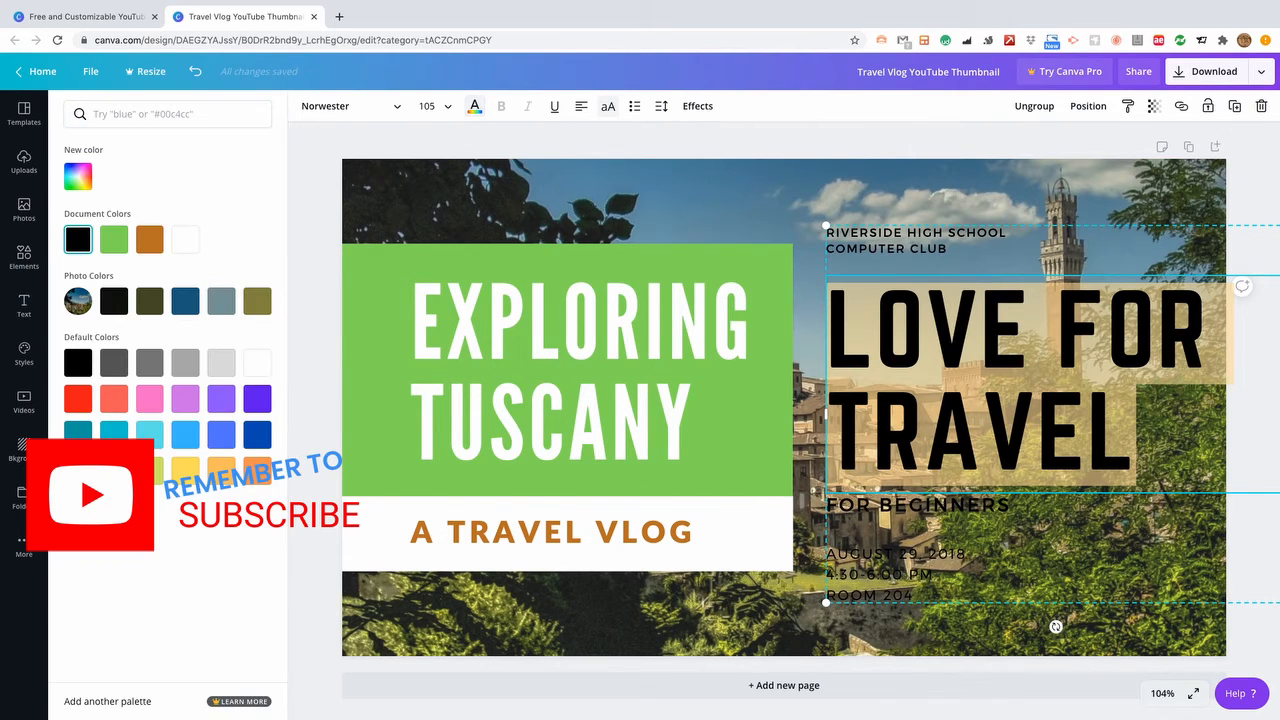
click(185, 239)
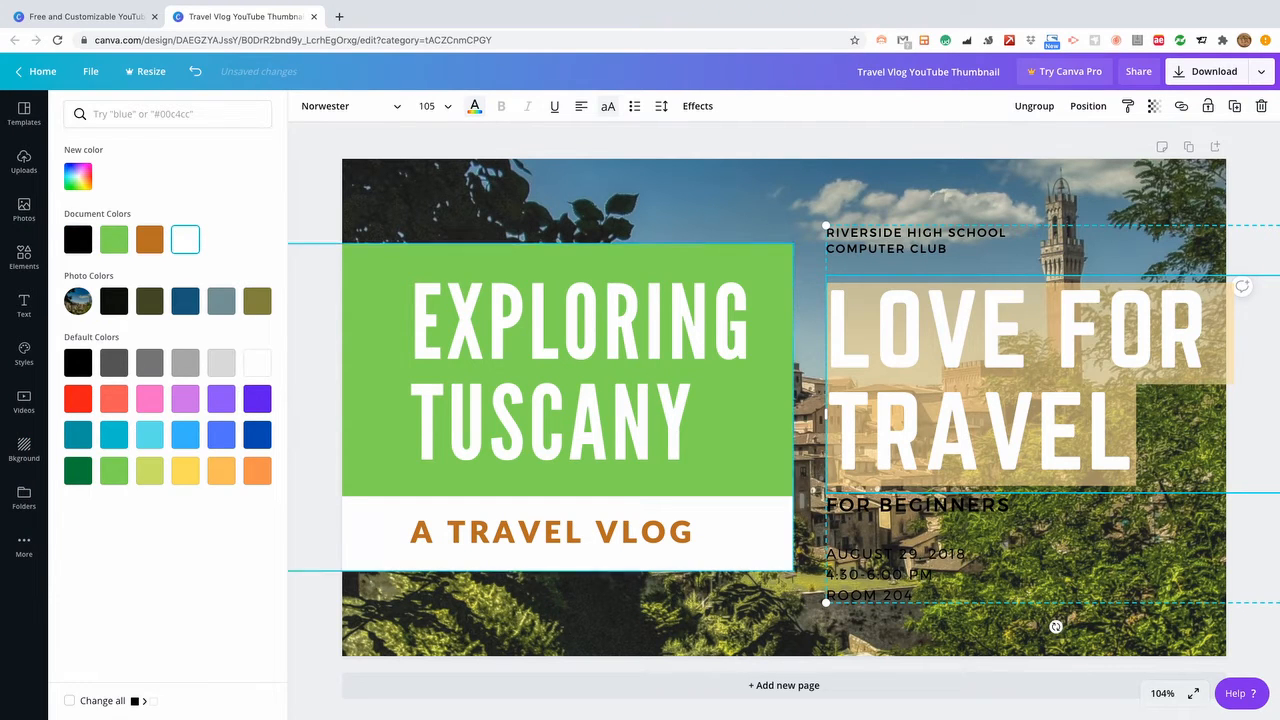
click(700, 200)
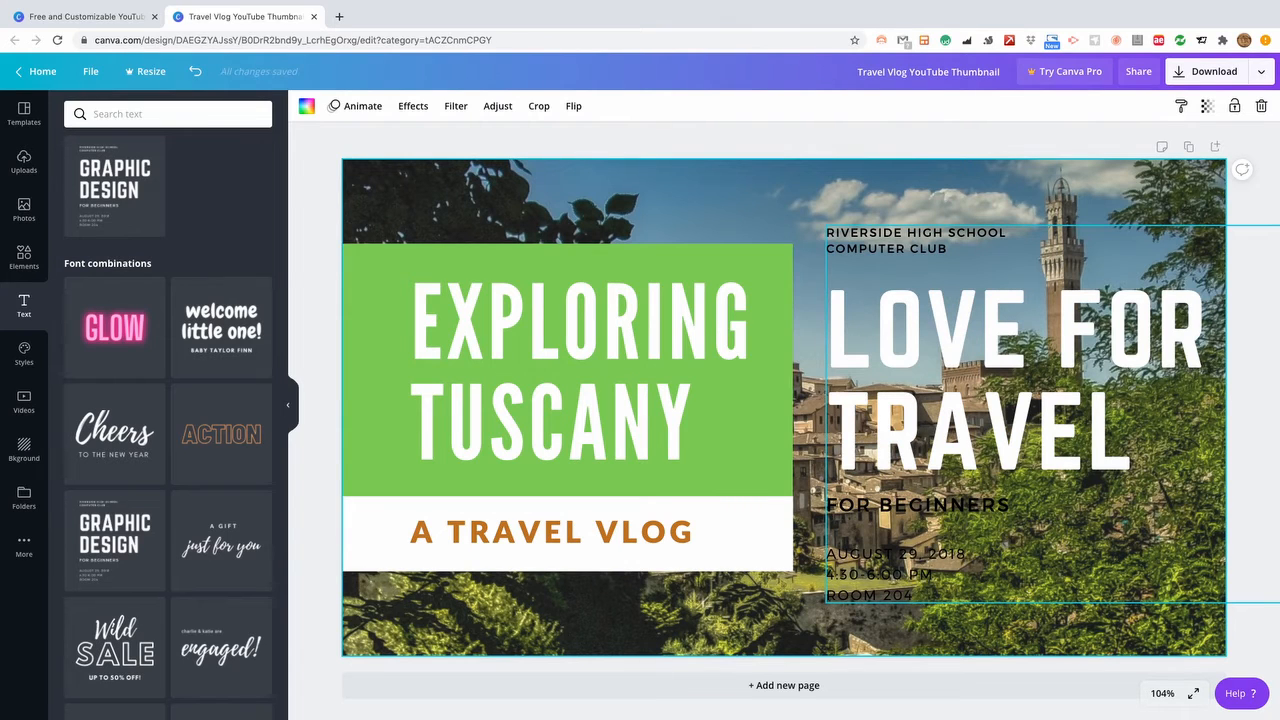
- Delete the "RIVERSIDE HIGH SCHOOL COMPUTER CLUB" text above the "LOVE FOR TRAVEL" heading
click(896, 248)
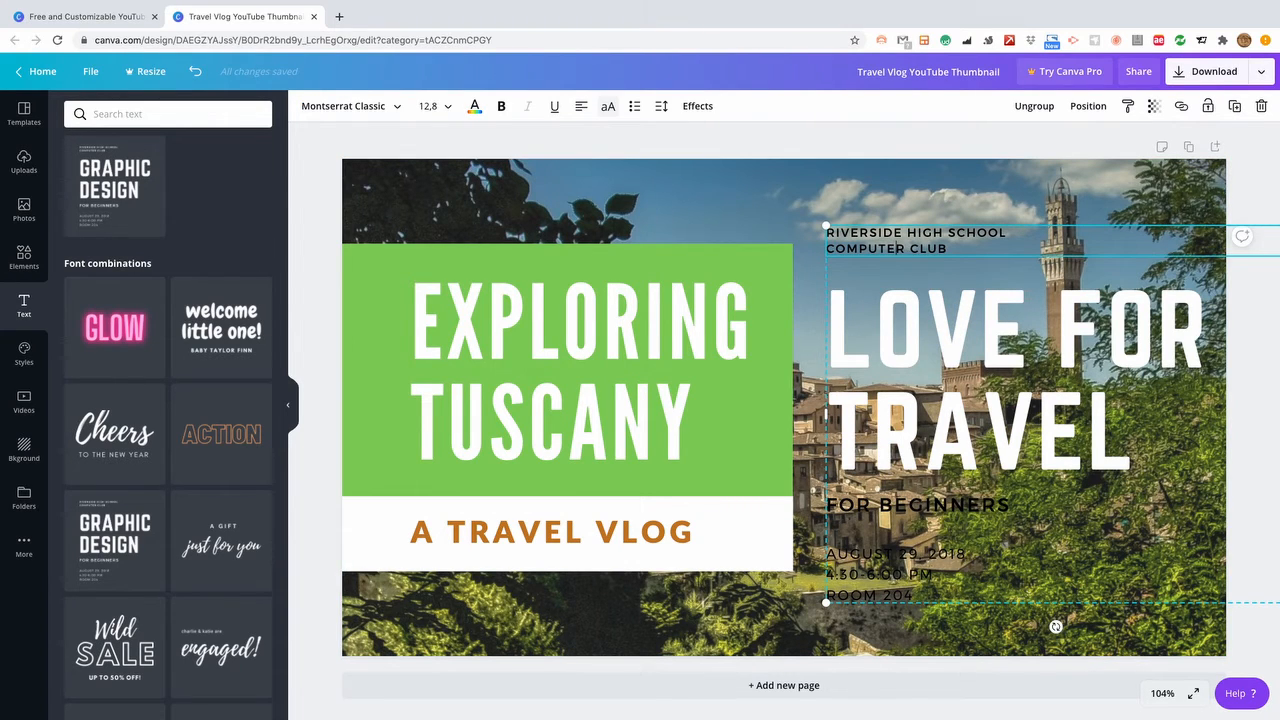
key(ctrl+a)
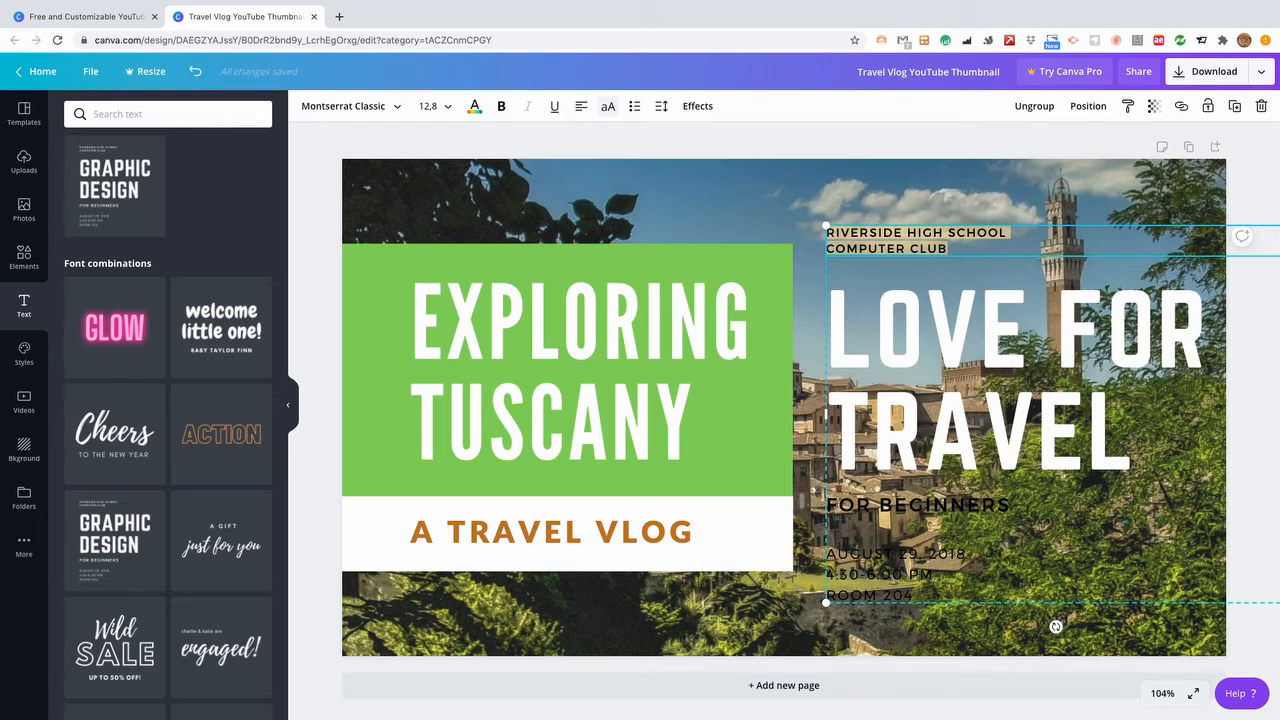
key(BackSpace)
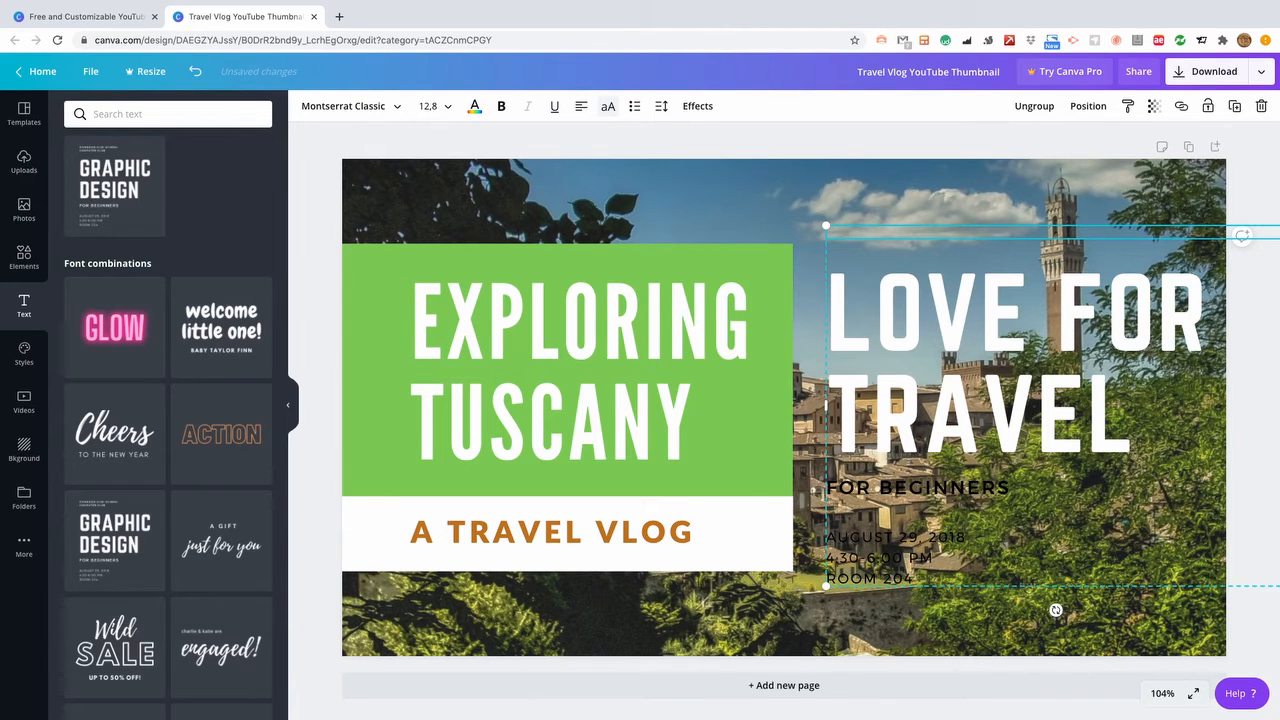
- Delete the "FOR BEGINNERS" line and the date, time and room text below the "LOVE FOR TRAVEL" heading
click(917, 487)
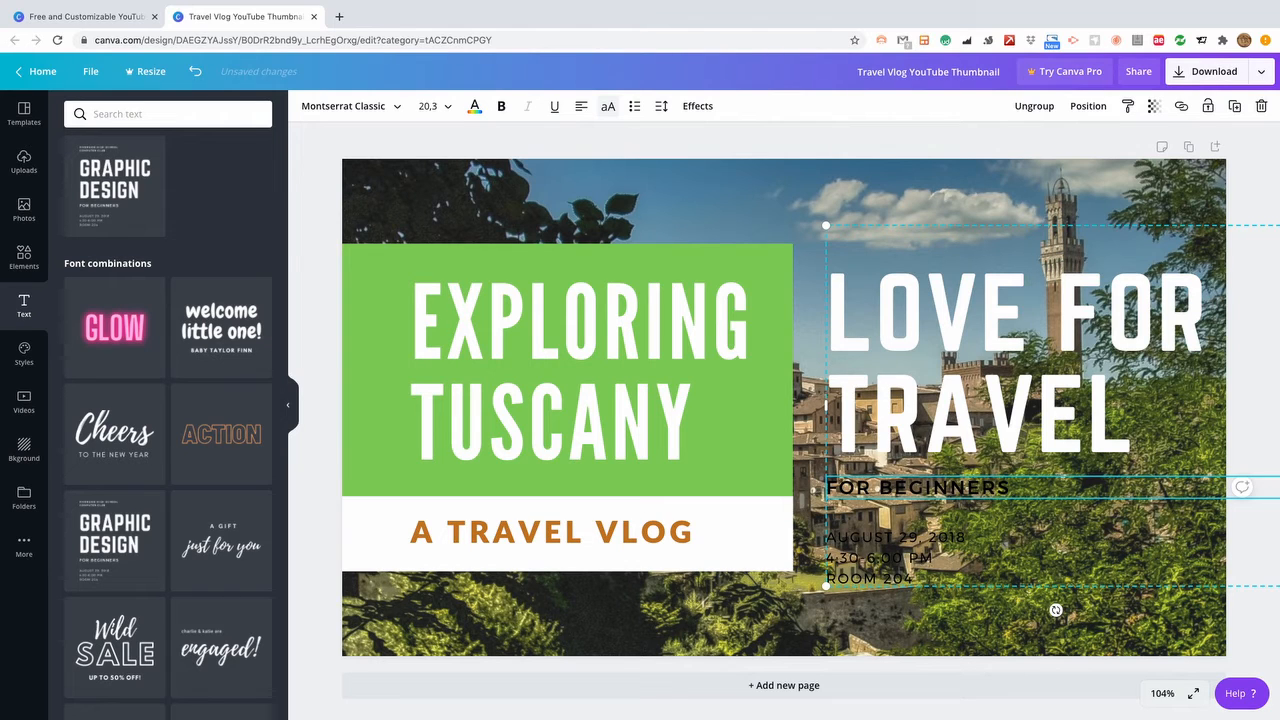
drag(1010, 487, 820, 489)
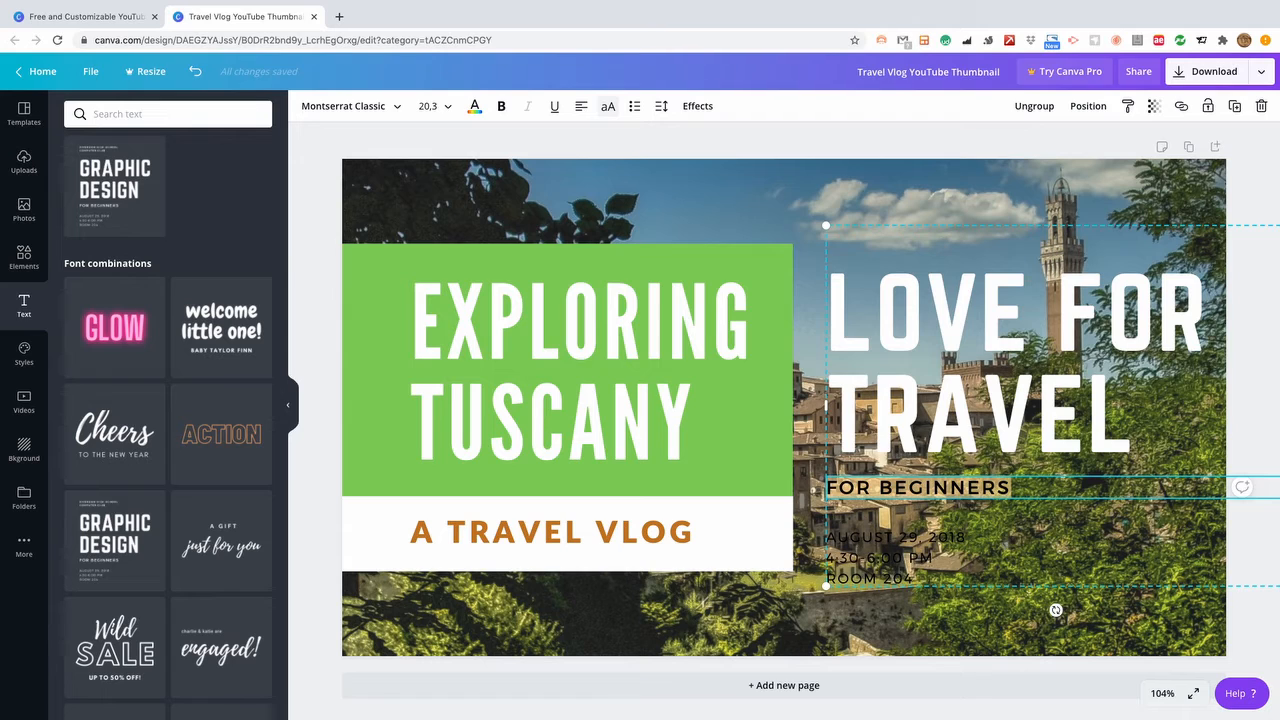
key(BackSpace)
click(880, 556)
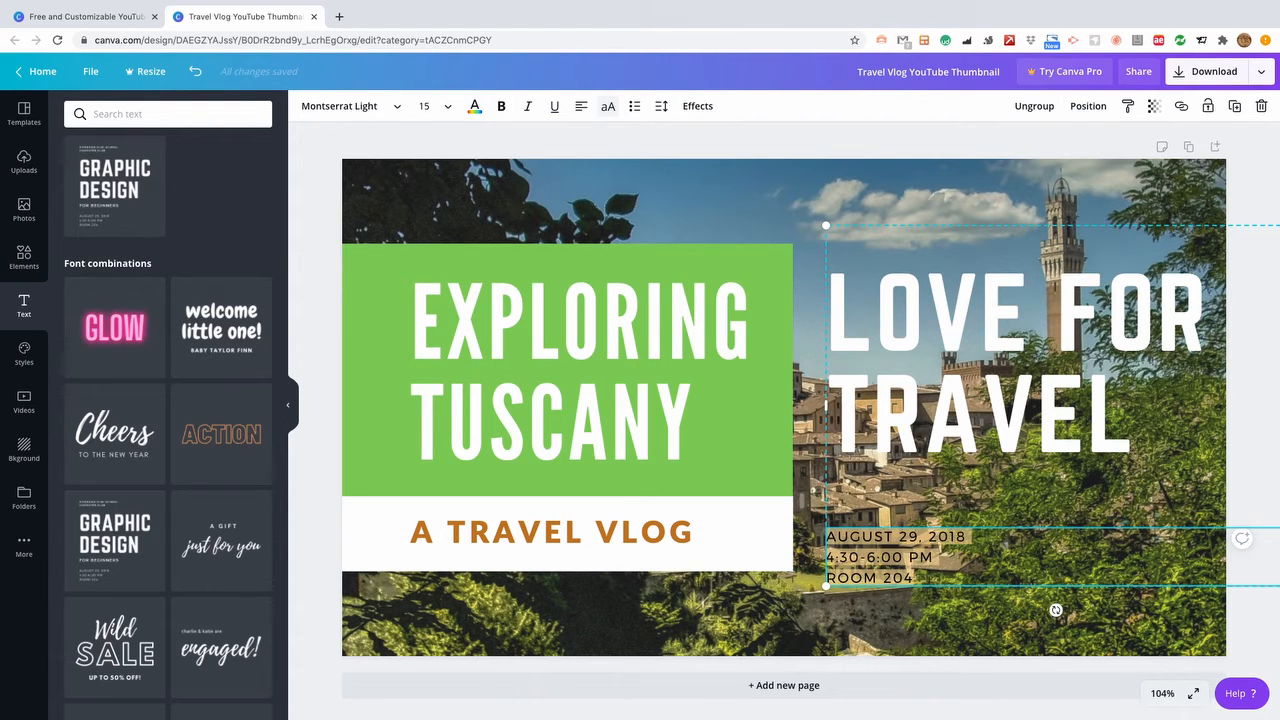
key(BackSpace)
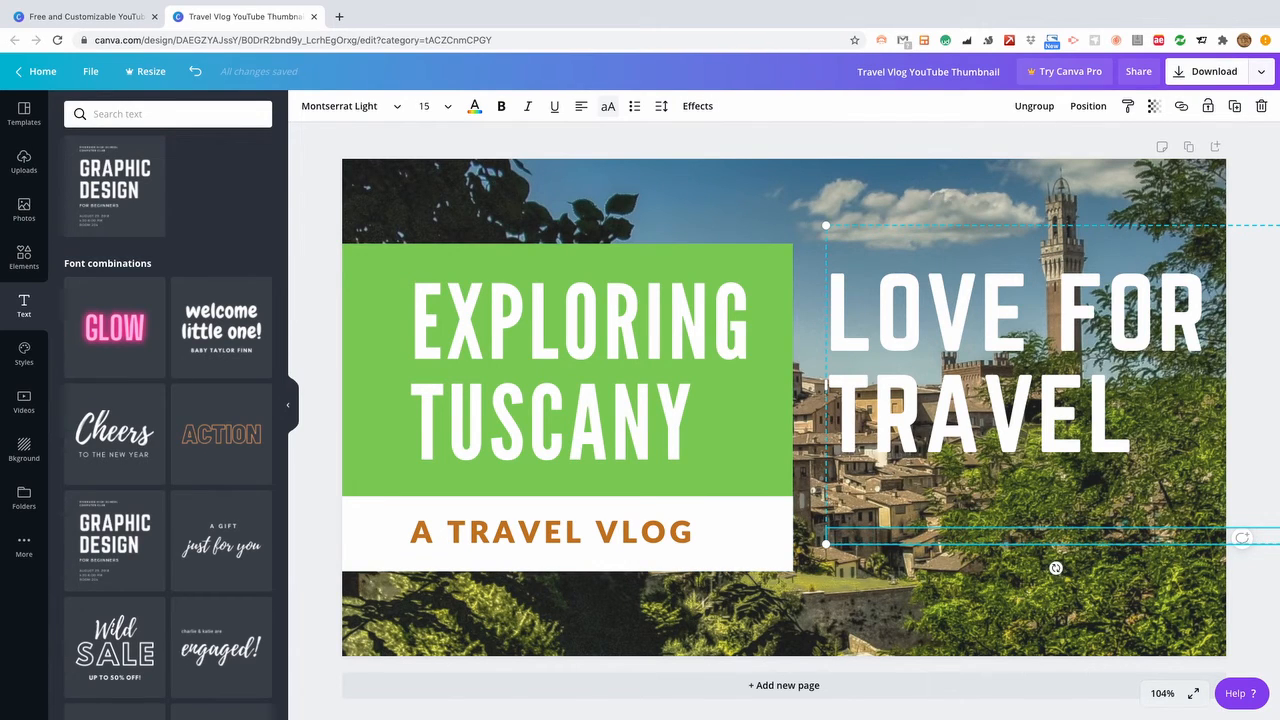
- Download the thumbnail as a PNG file and dismiss the post-scheduling offer to return to the design
click(1205, 71)
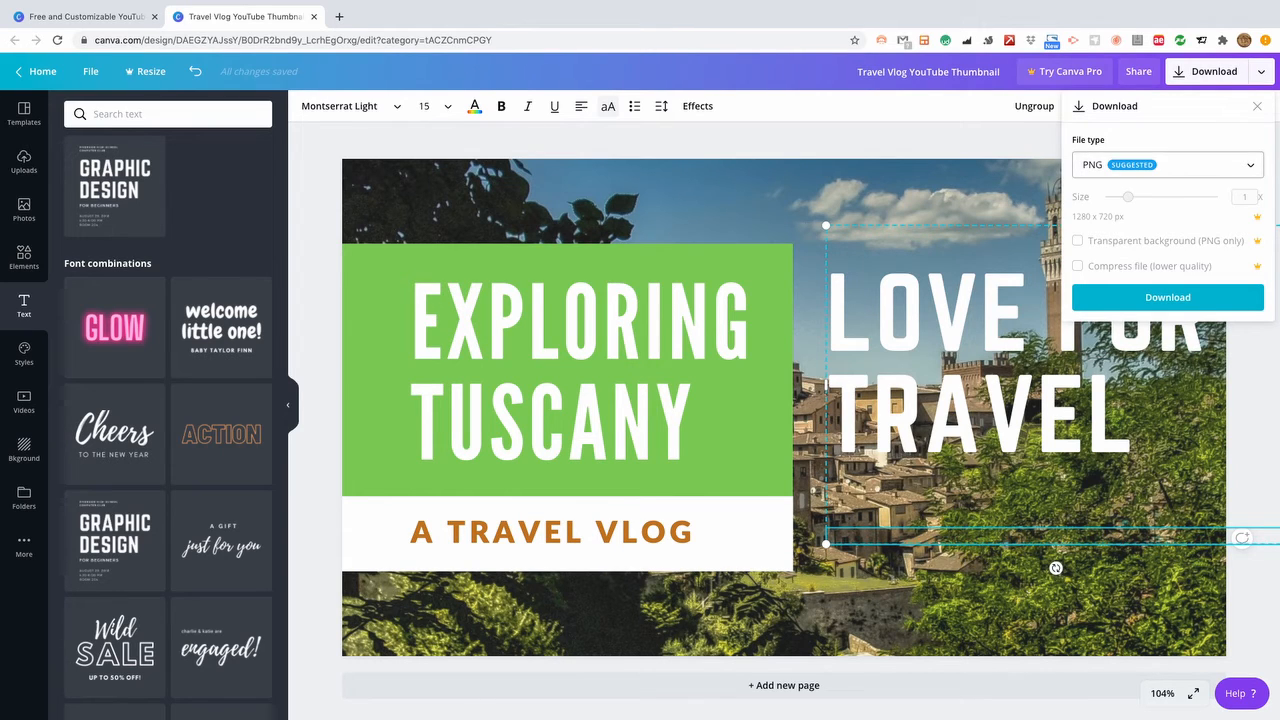
click(1167, 164)
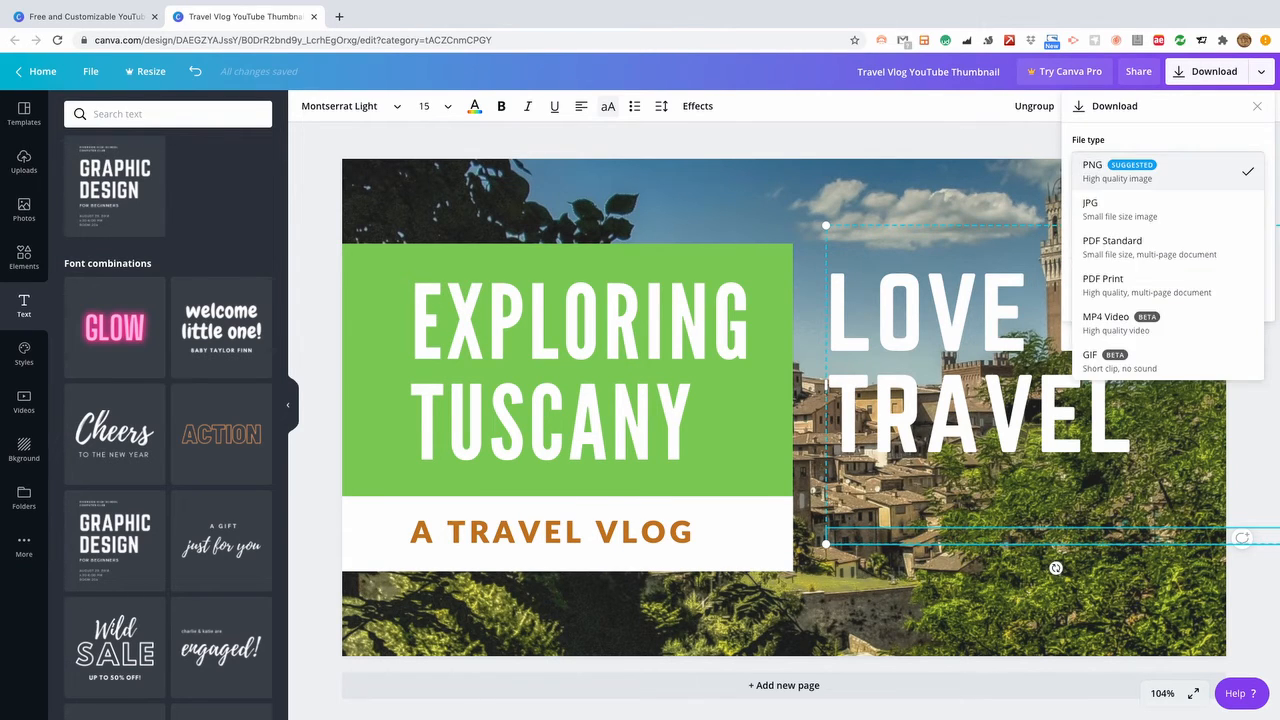
click(1167, 170)
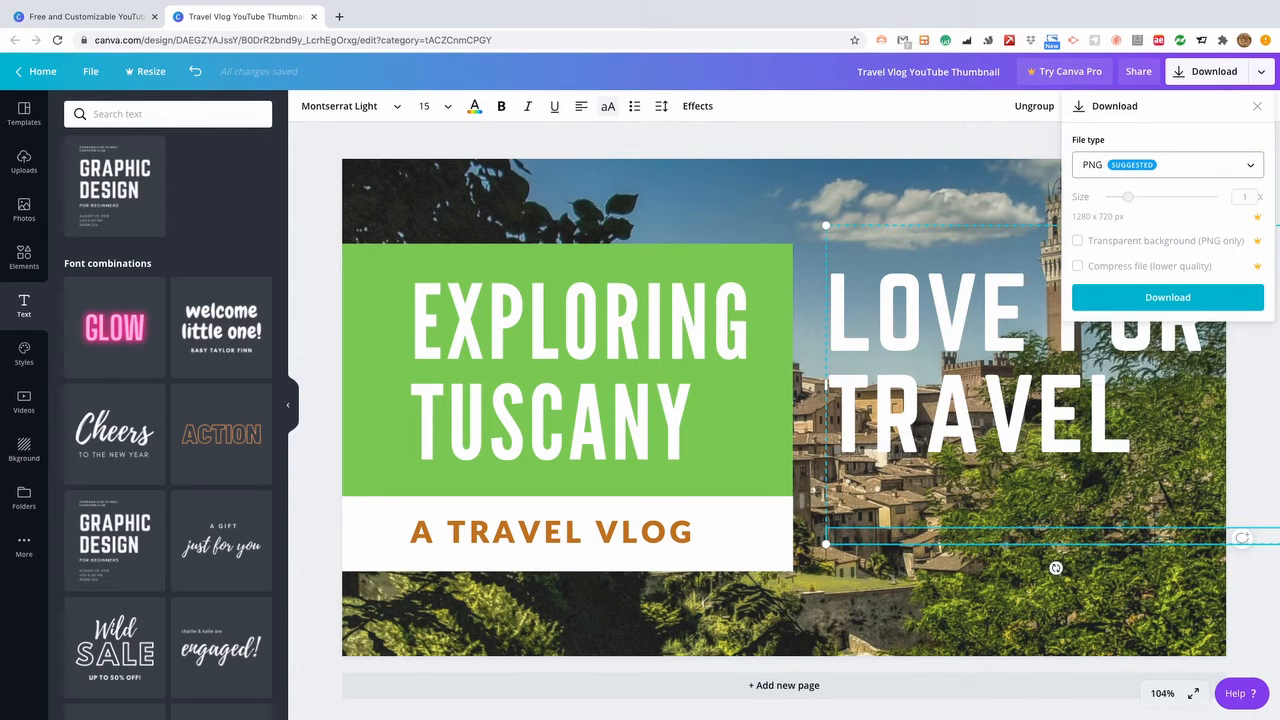
click(1167, 297)
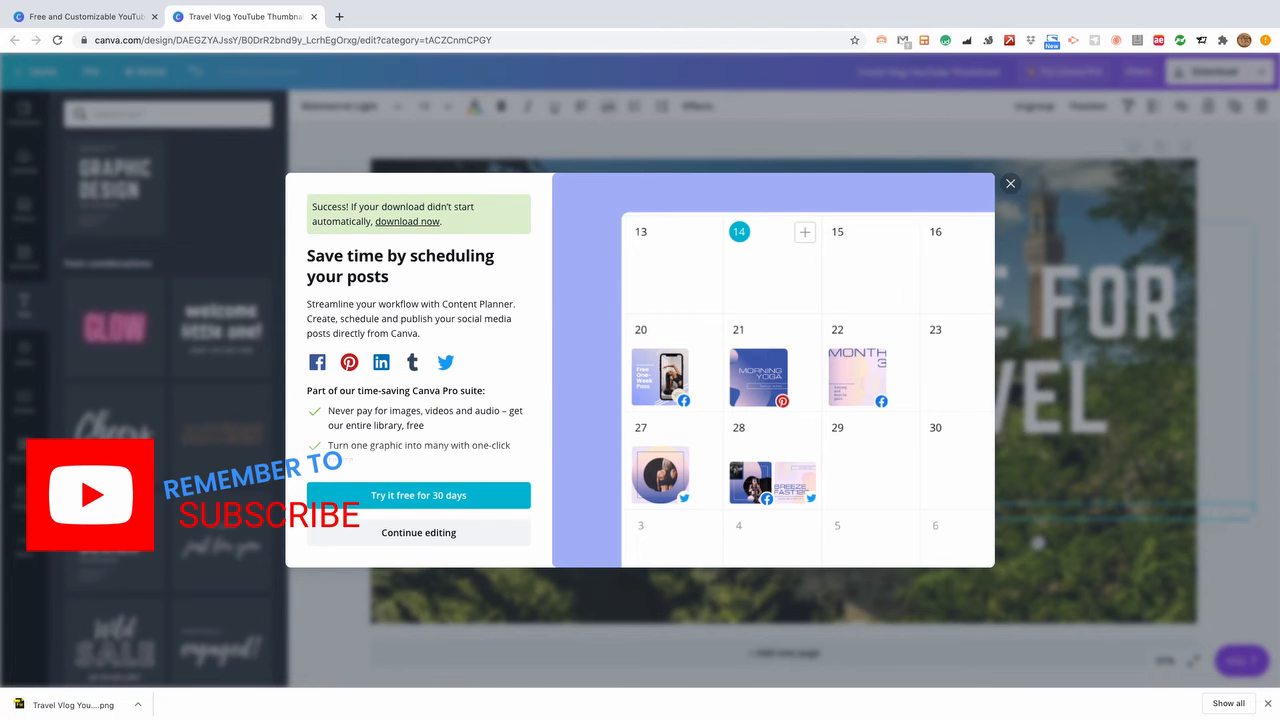
click(1038, 543)
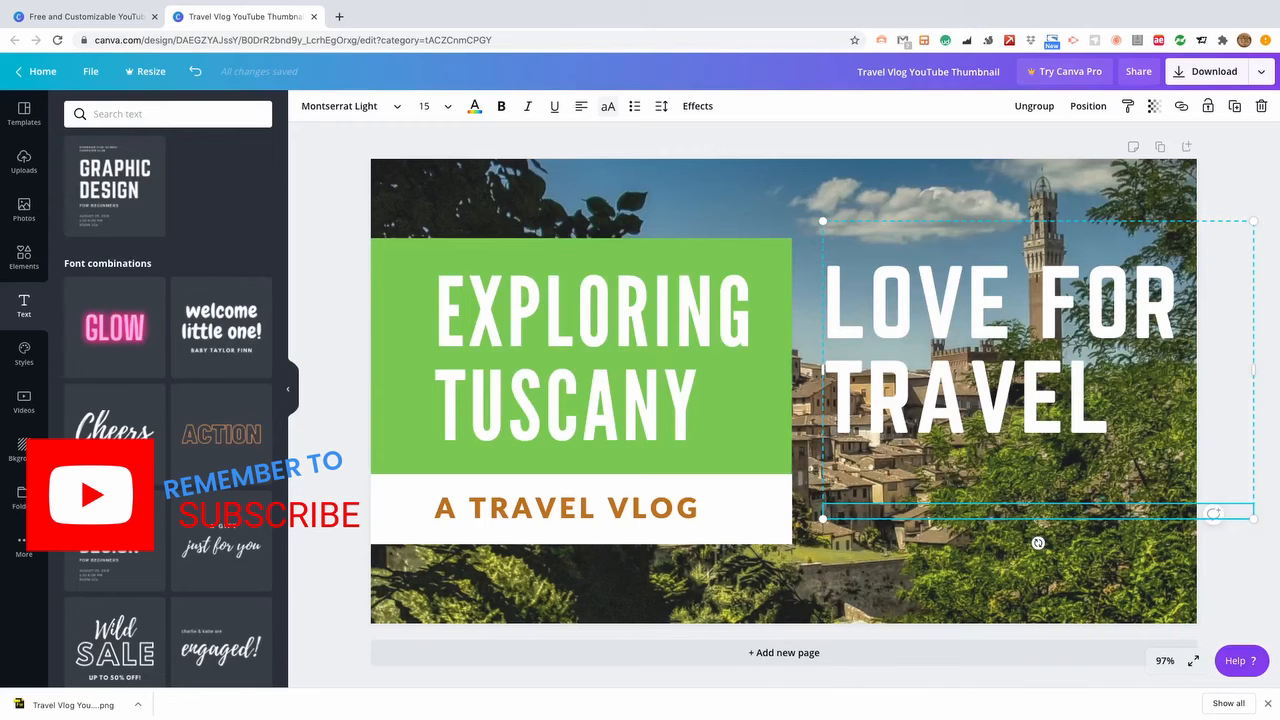